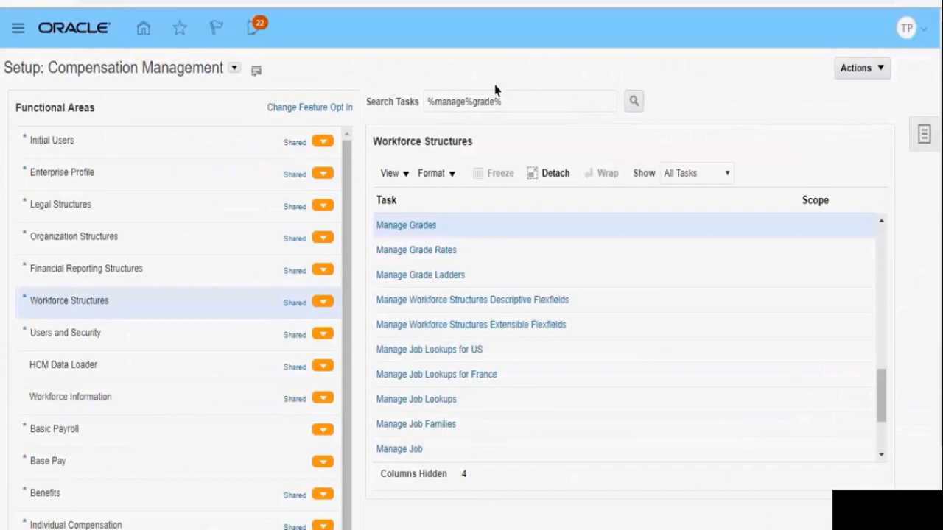
# Search the setup tasks for "%manage%job%"
pyautogui.click(496, 102)
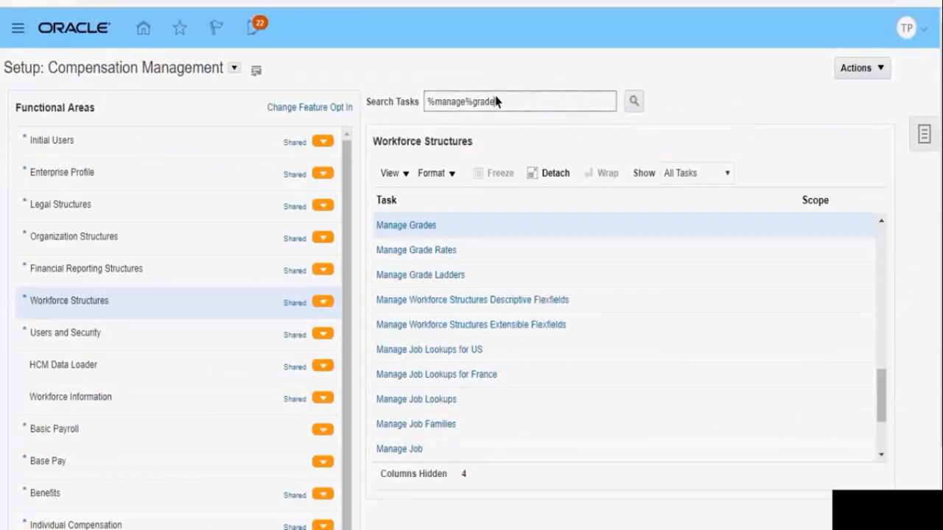
pyautogui.press('BackSpace')
pyautogui.press('BackSpace')
pyautogui.press('BackSpace')
pyautogui.press('BackSpace')
pyautogui.press('BackSpace')
pyautogui.write('job')
pyautogui.press('Return')
# Open the Manage Job task and start creating a new job
pyautogui.click(271, 306)
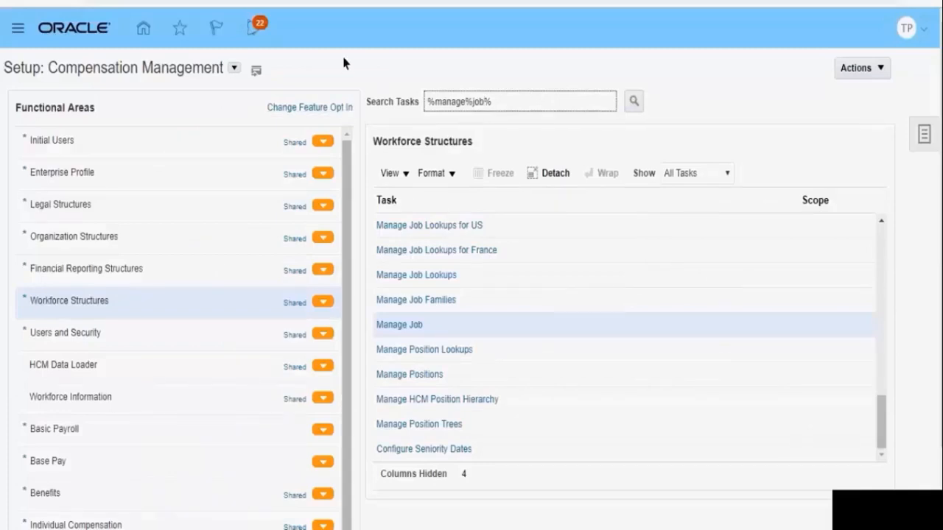
pyautogui.click(404, 333)
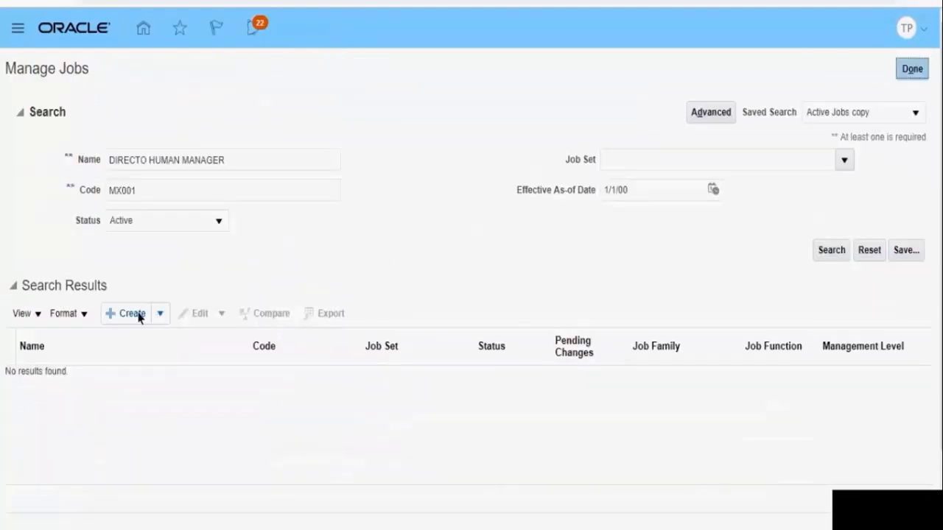
pyautogui.click(138, 317)
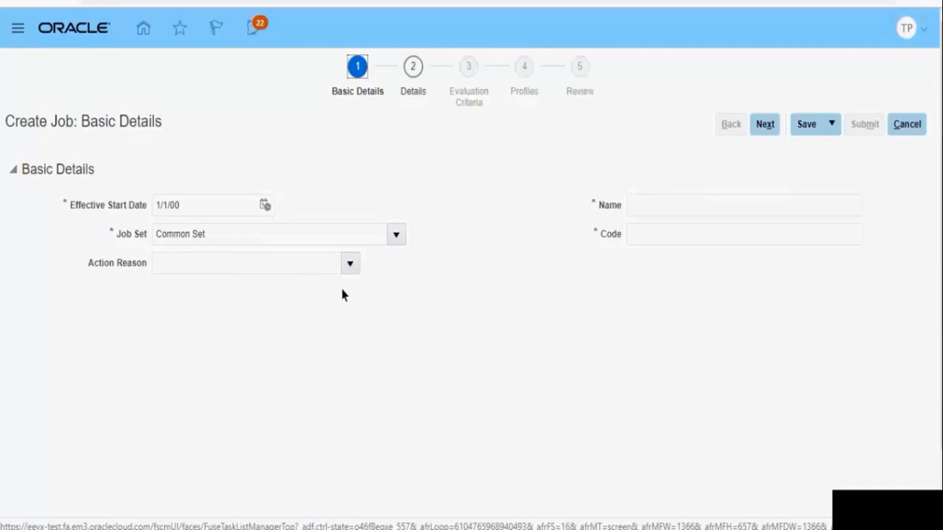
# Name the new job "TR Job 001" with code "TR_Job_001" and continue to the job details
pyautogui.click(648, 214)
pyautogui.write('TR Job 001')
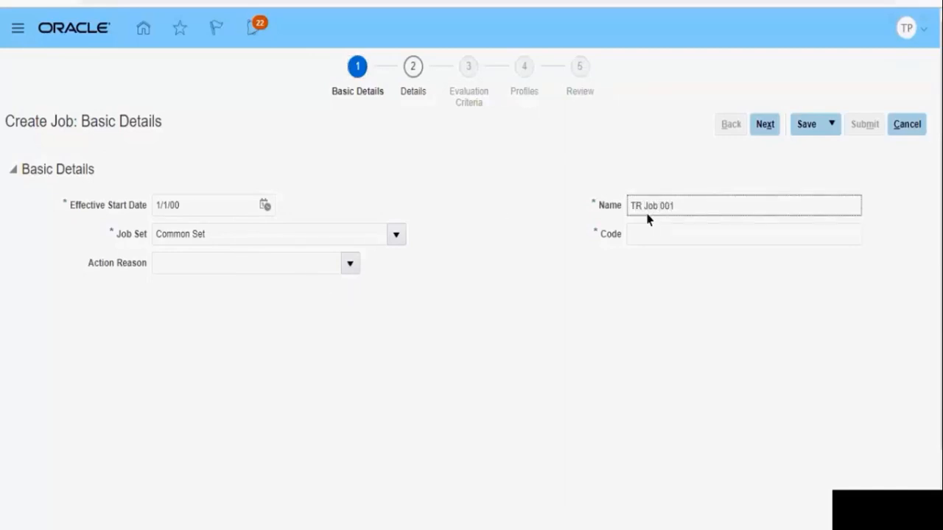
pyautogui.click(648, 233)
pyautogui.write('TR_Job_001')
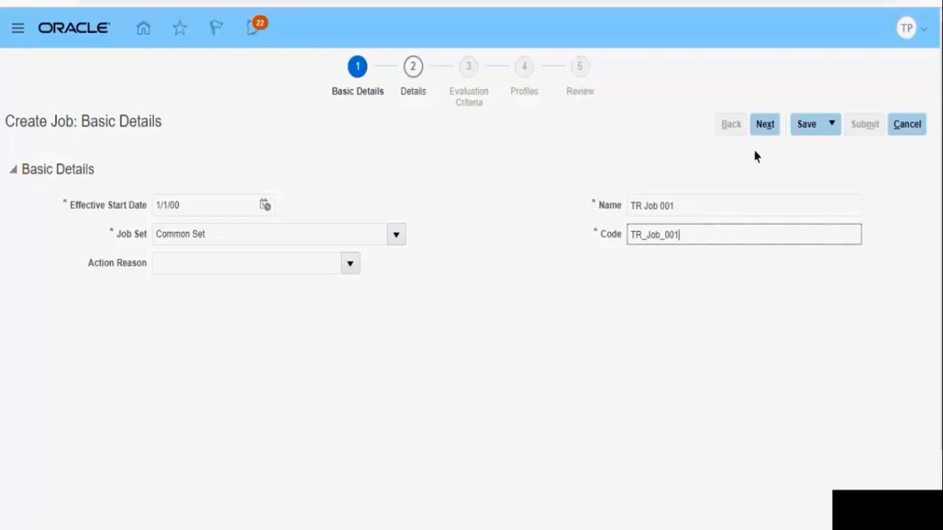
pyautogui.click(767, 125)
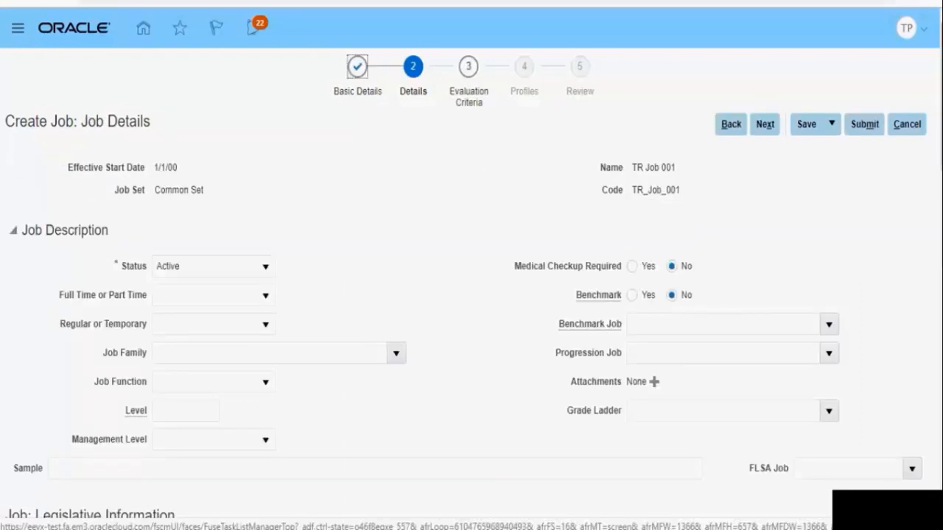
# Examine the Full Time or Part Time field and the choices offered for Regular or Temporary
pyautogui.scroll(-1, 471, 295)
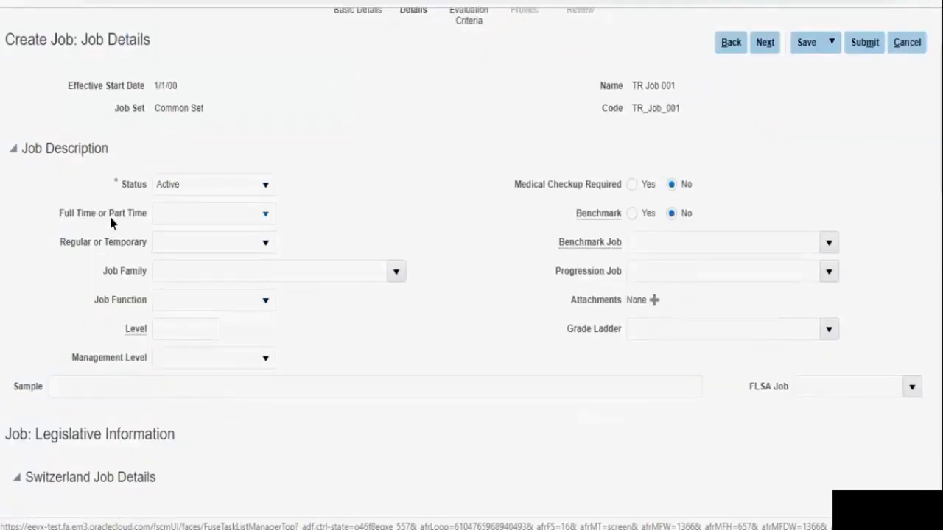
pyautogui.click(168, 222)
pyautogui.click(172, 244)
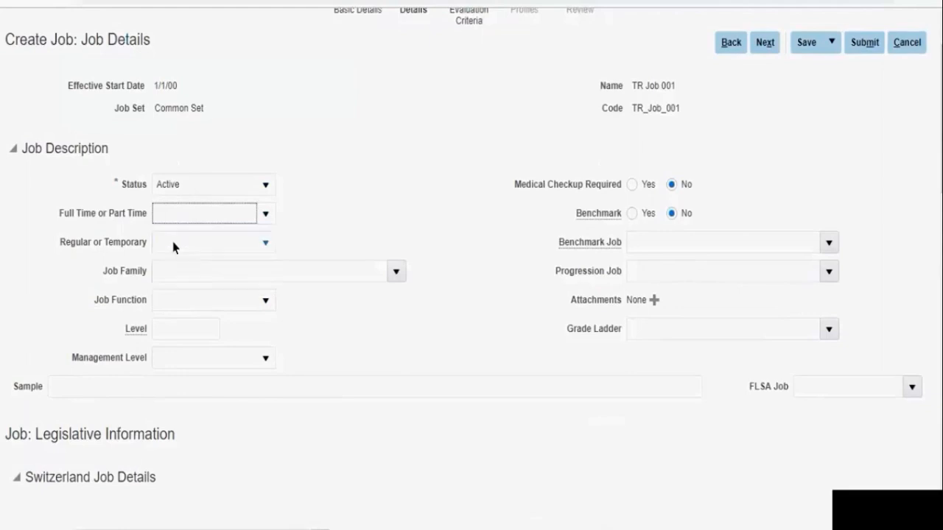
pyautogui.click(174, 249)
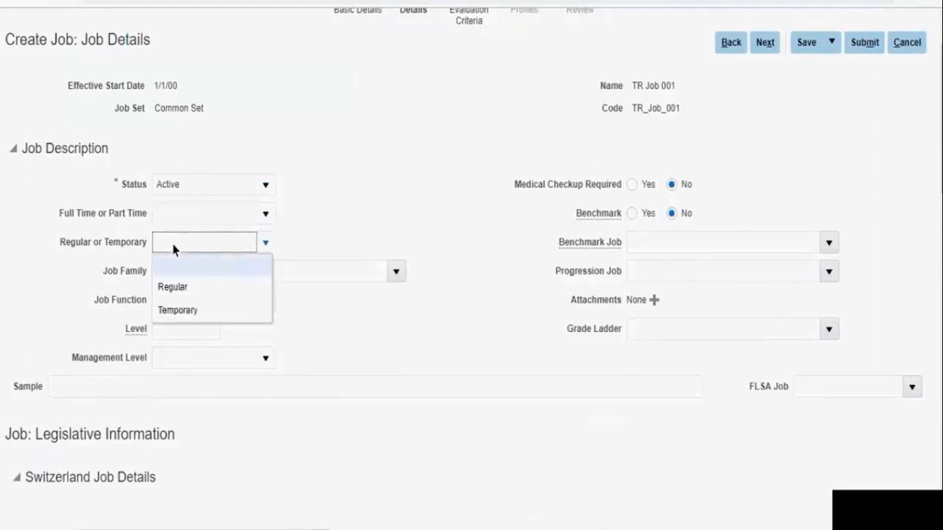
pyautogui.click(174, 249)
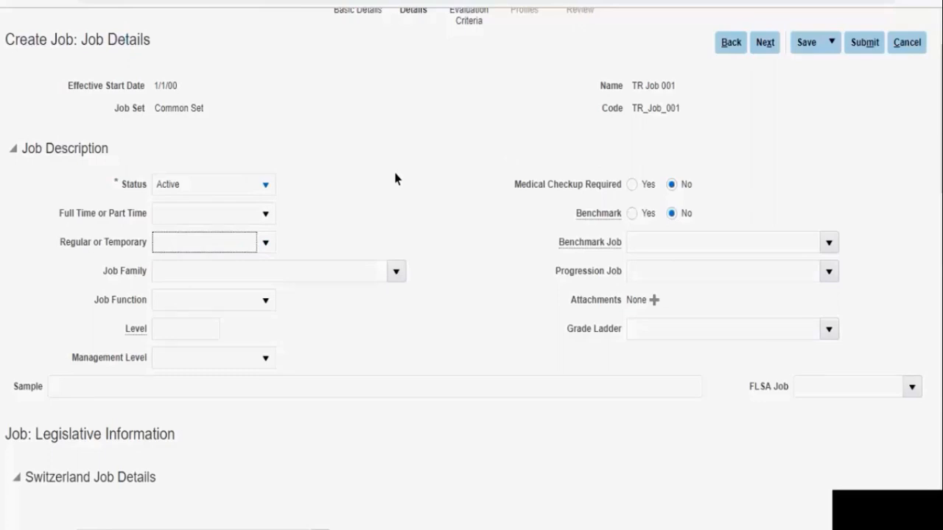
# Open the job family search and switch it to advanced mode
pyautogui.click(396, 271)
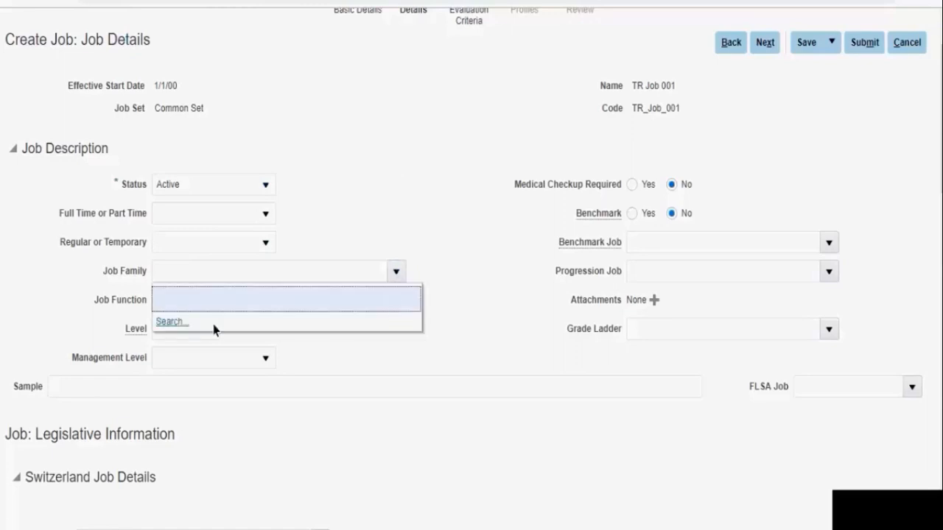
pyautogui.click(175, 325)
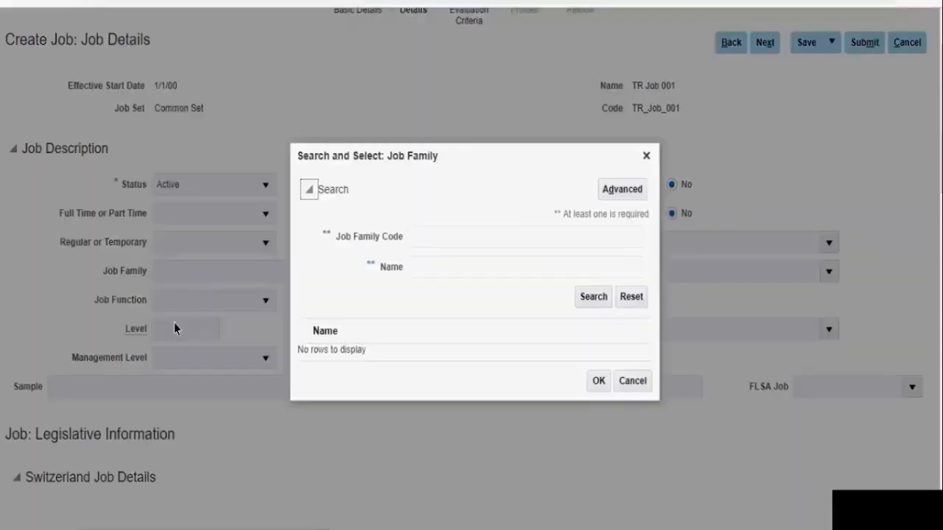
pyautogui.click(623, 189)
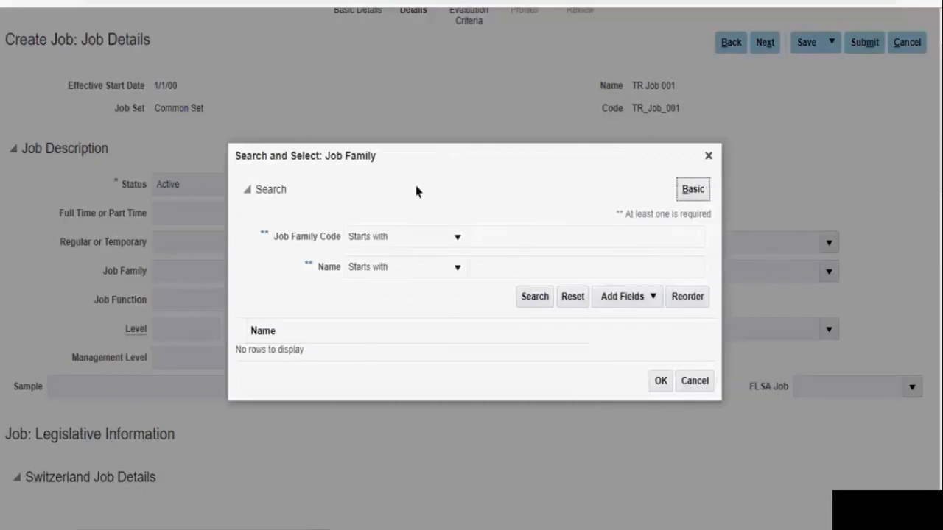
# Search for all job families whose code and name are both set to "Is not blank"
pyautogui.click(418, 237)
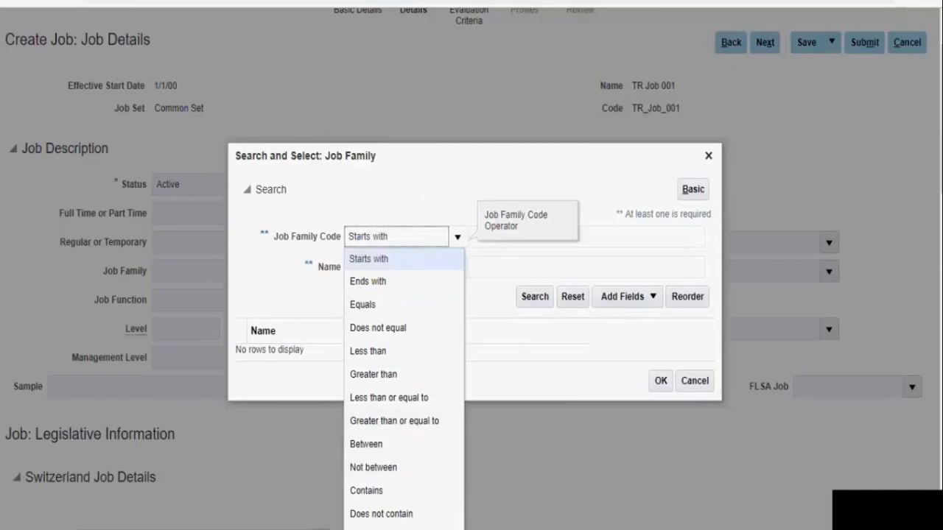
pyautogui.scroll(-6, 404, 442)
pyautogui.click(391, 97)
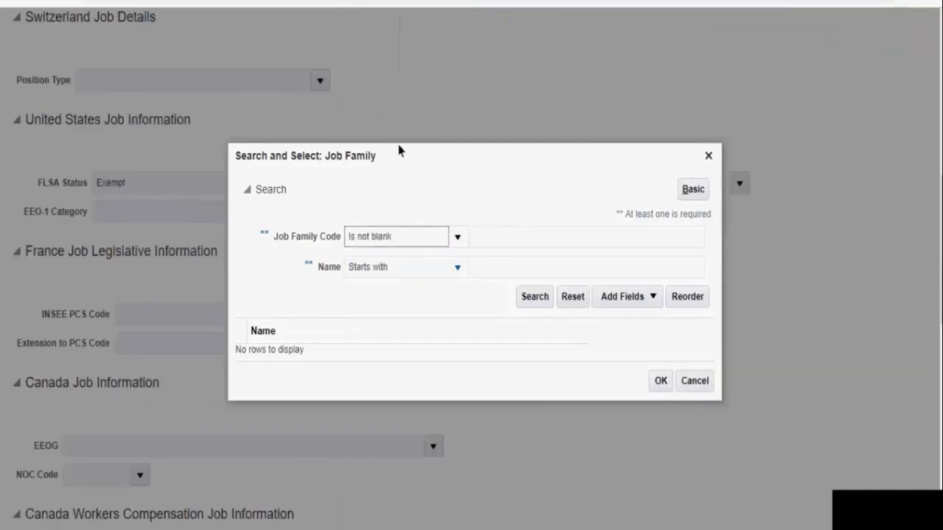
pyautogui.click(398, 269)
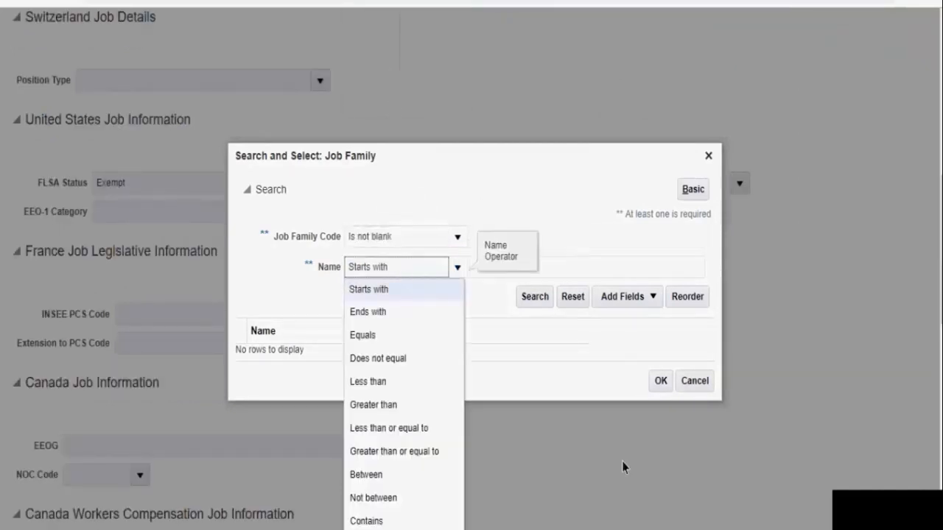
pyautogui.scroll(-6, 623, 468)
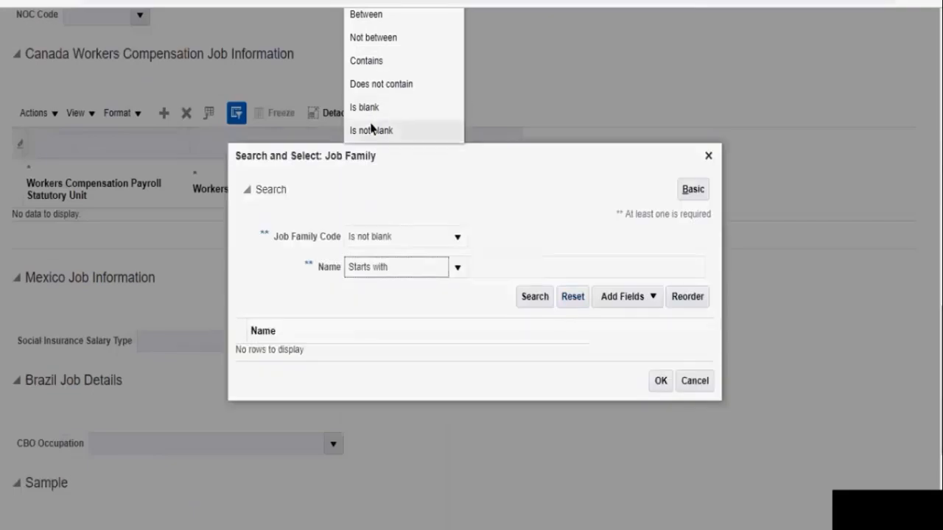
pyautogui.click(372, 130)
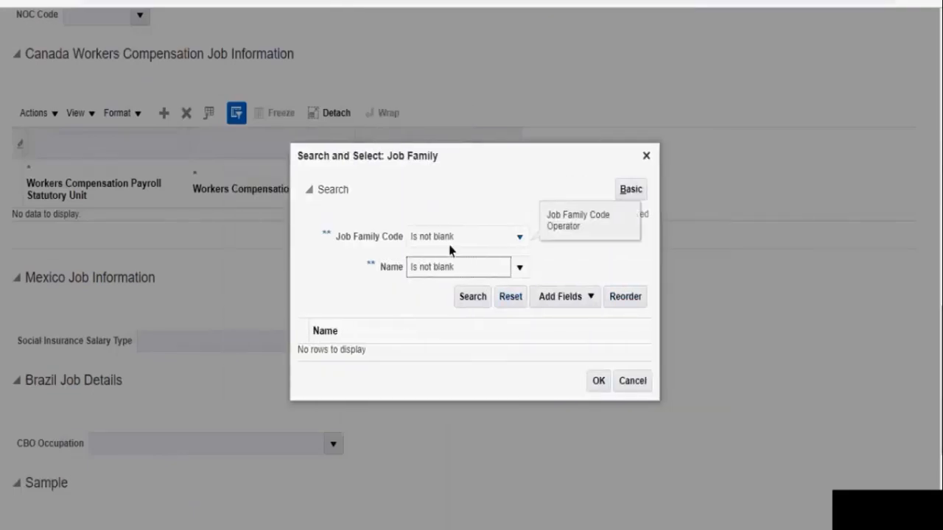
pyautogui.click(469, 298)
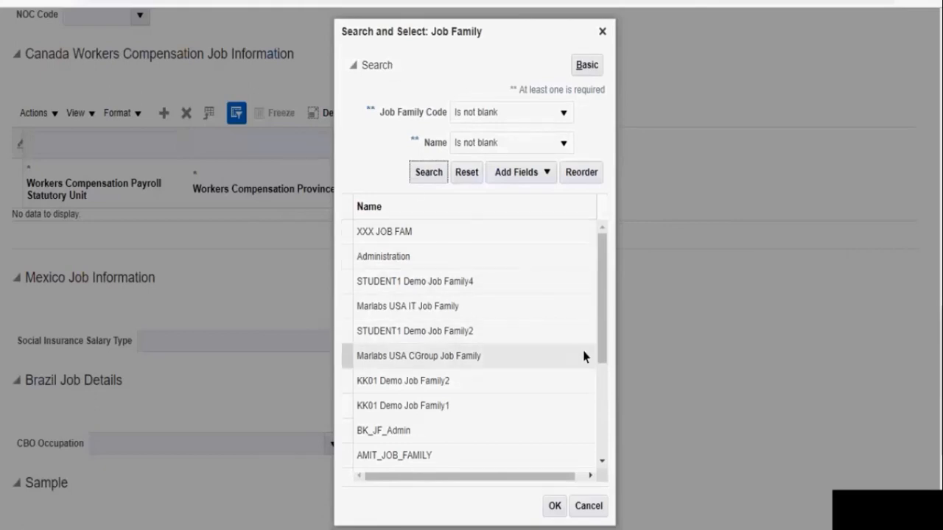
# Browse the list of job families and close the search without selecting one
pyautogui.click(602, 405)
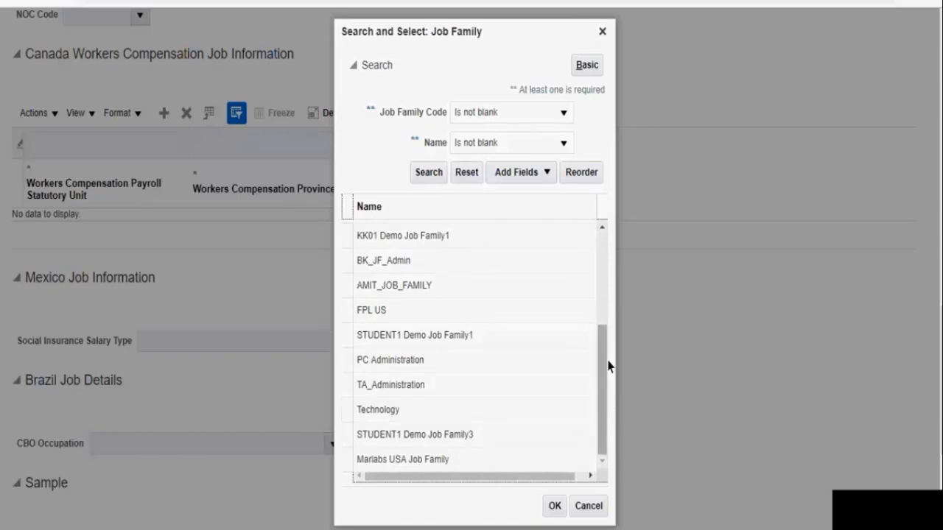
pyautogui.click(606, 308)
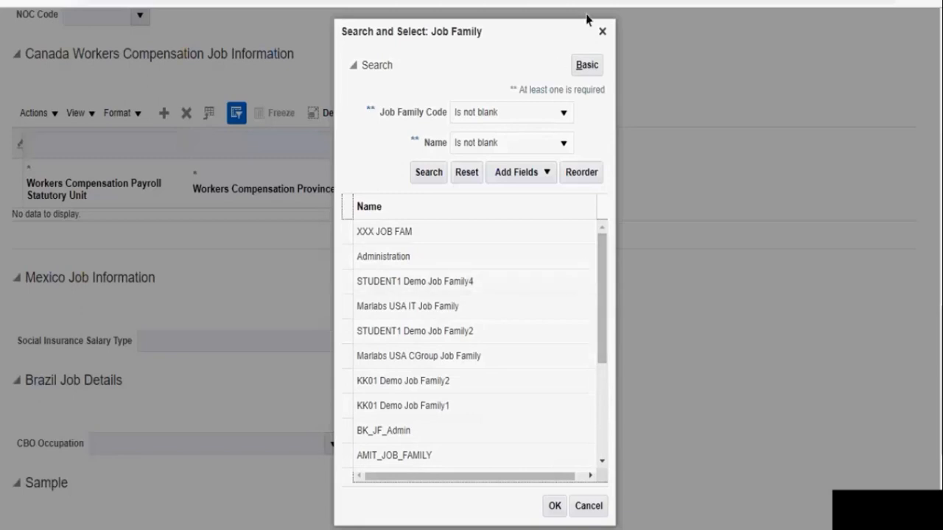
pyautogui.click(602, 31)
# Examine the Job Function and Management Level choices, the Level field and the benchmark fields in the job description
pyautogui.click(190, 308)
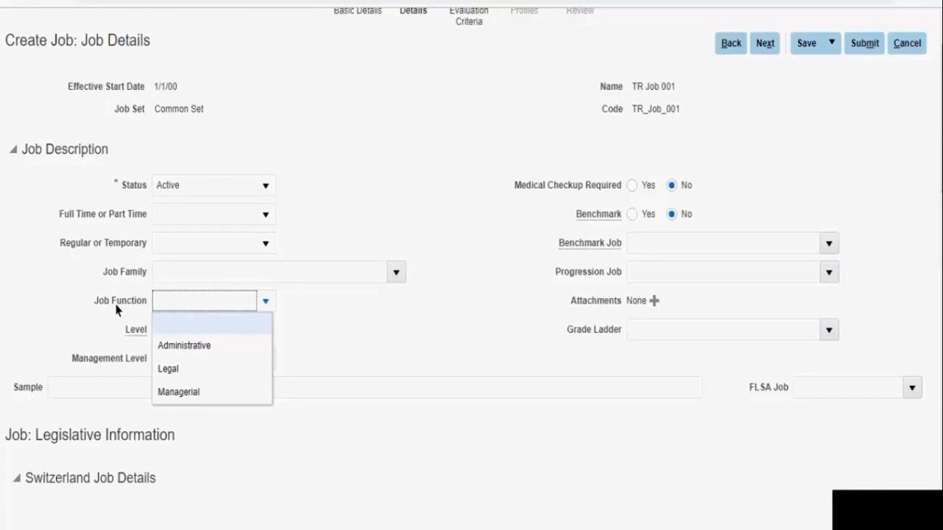
pyautogui.click(90, 332)
pyautogui.moveTo(134, 332)
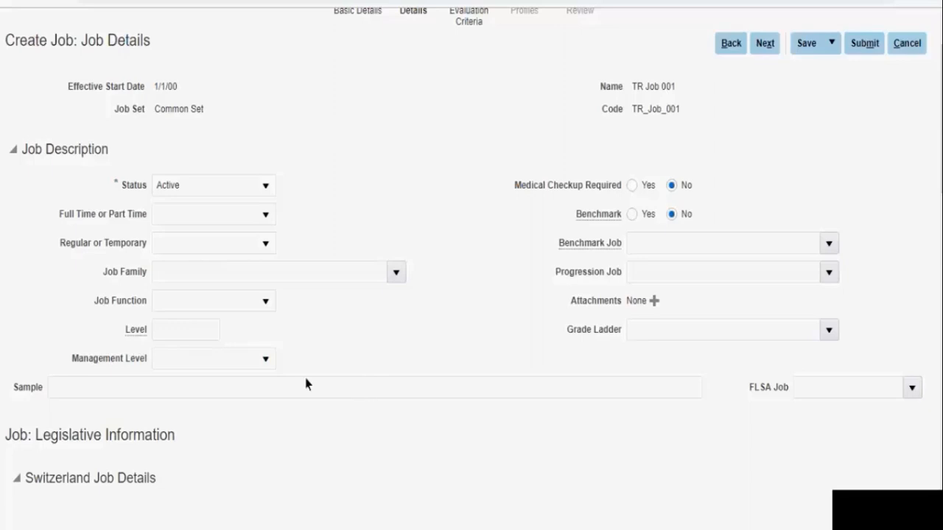
pyautogui.click(264, 360)
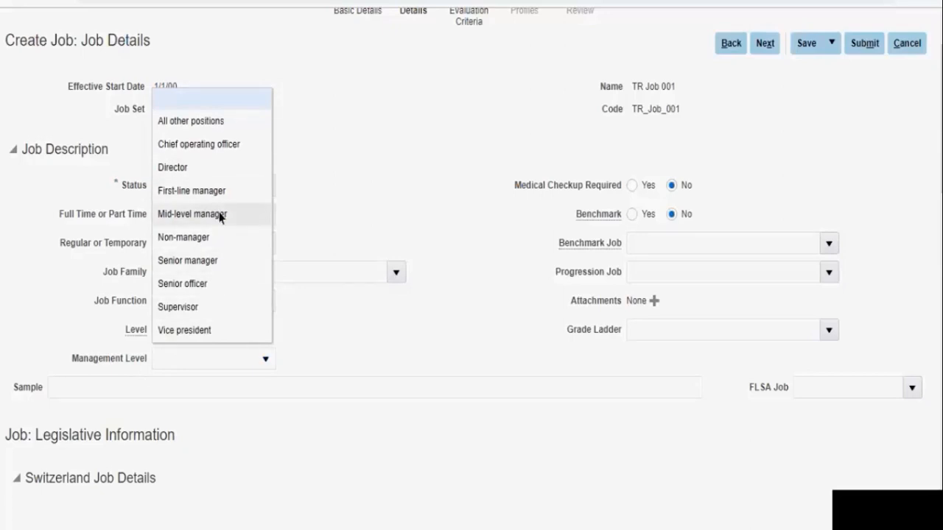
pyautogui.click(392, 345)
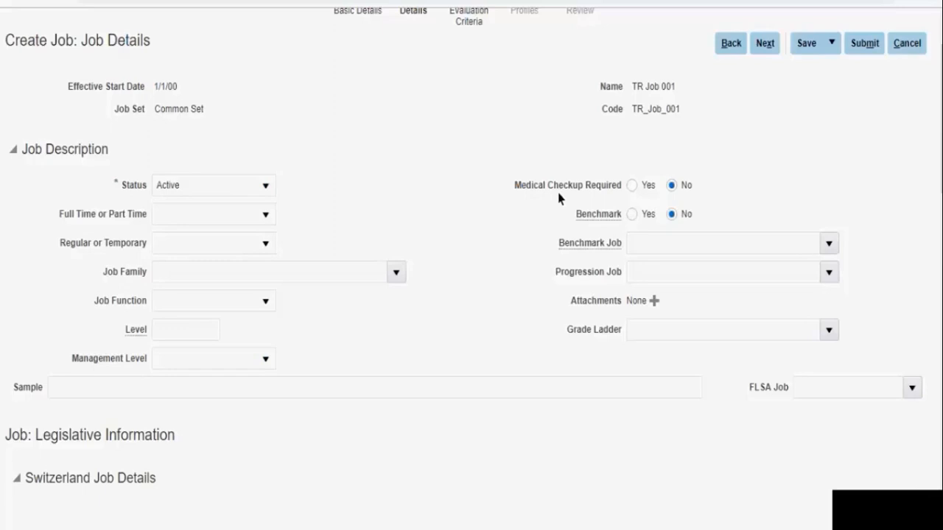
pyautogui.moveTo(585, 219)
pyautogui.click(690, 249)
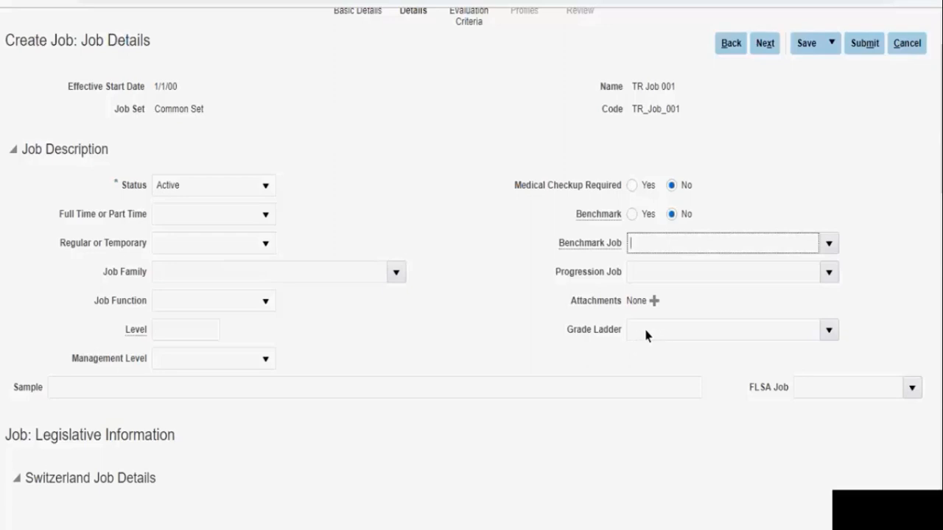
pyautogui.click(533, 359)
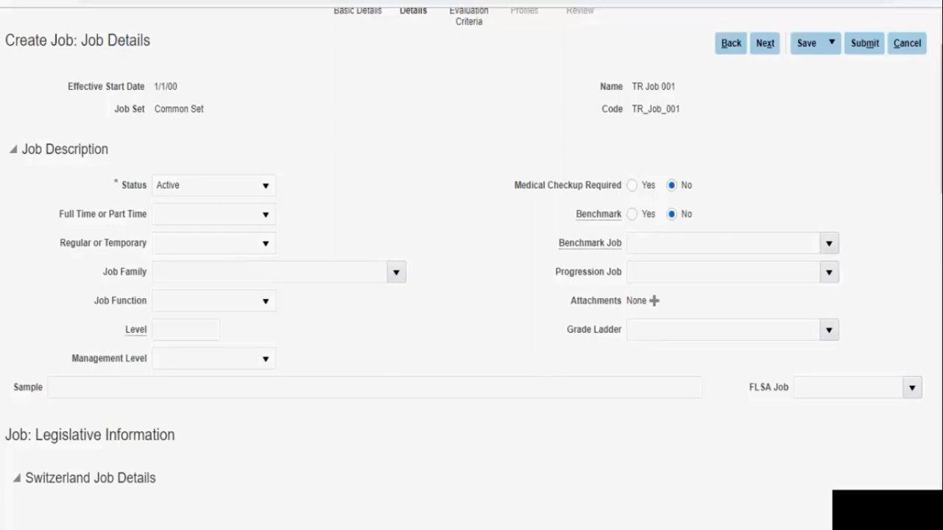
# Review the legislative information, then continue through the job details and evaluation criteria to the Profiles stage
pyautogui.scroll(-5, 176, 501)
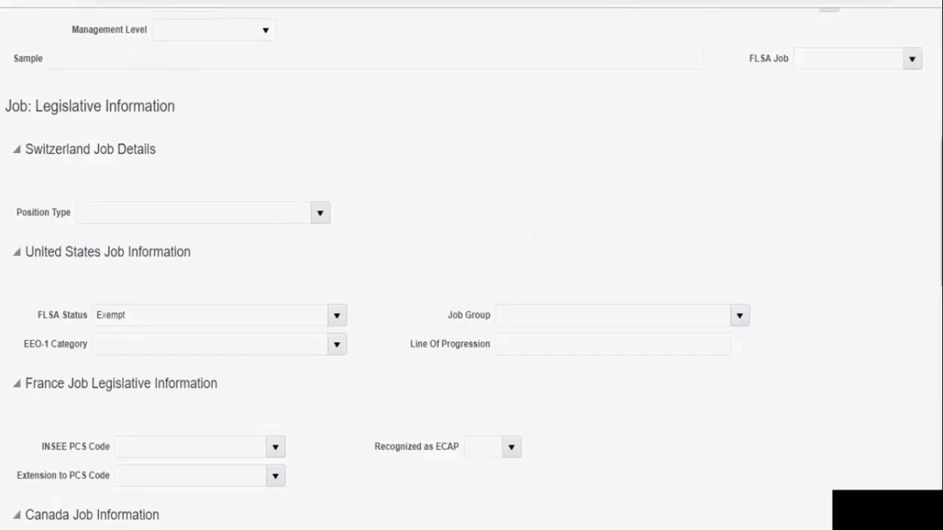
pyautogui.scroll(3, 472, 265)
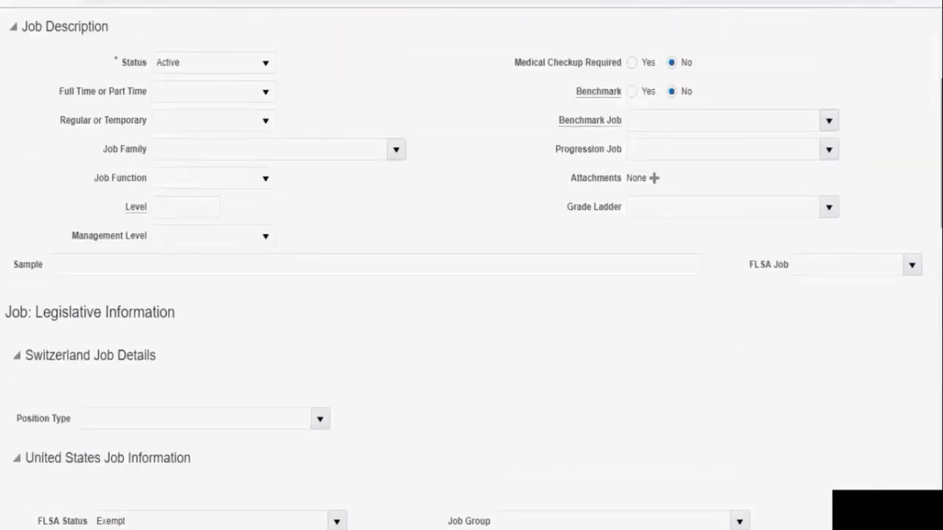
pyautogui.scroll(3, 471, 265)
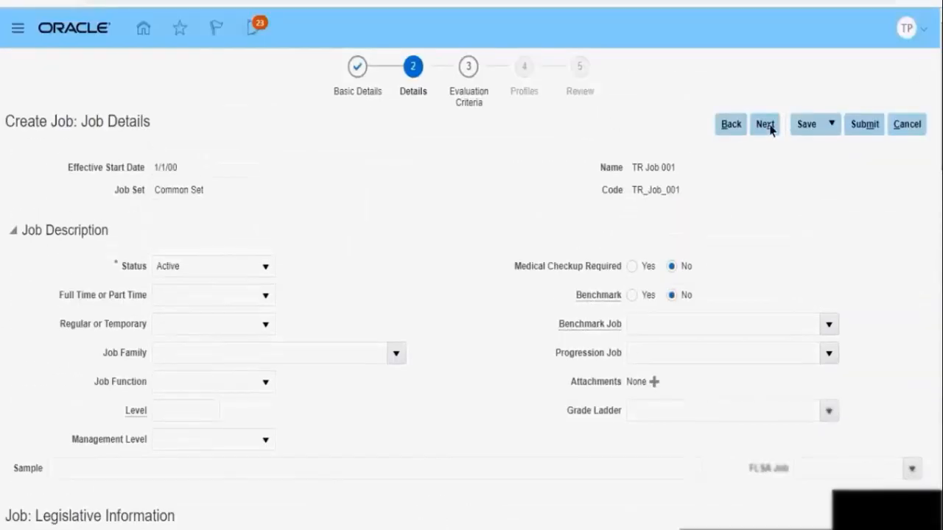
pyautogui.click(766, 125)
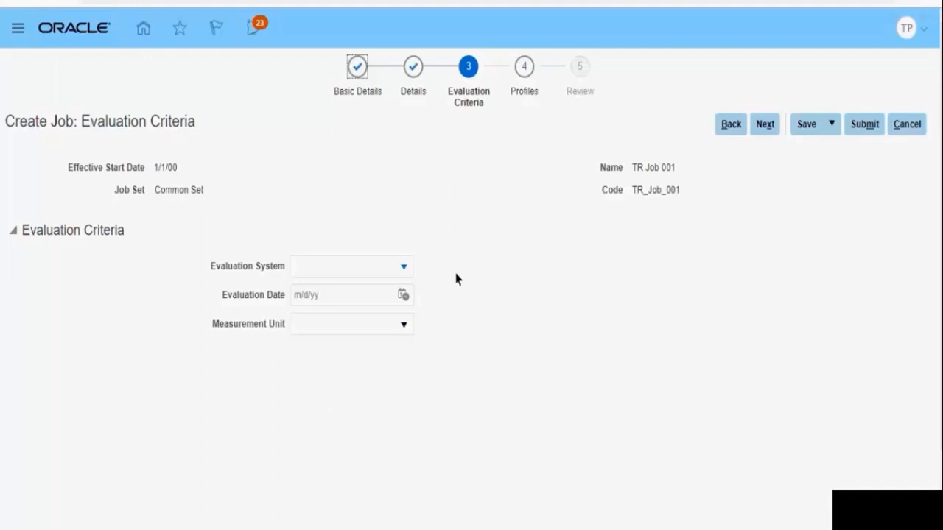
pyautogui.click(763, 131)
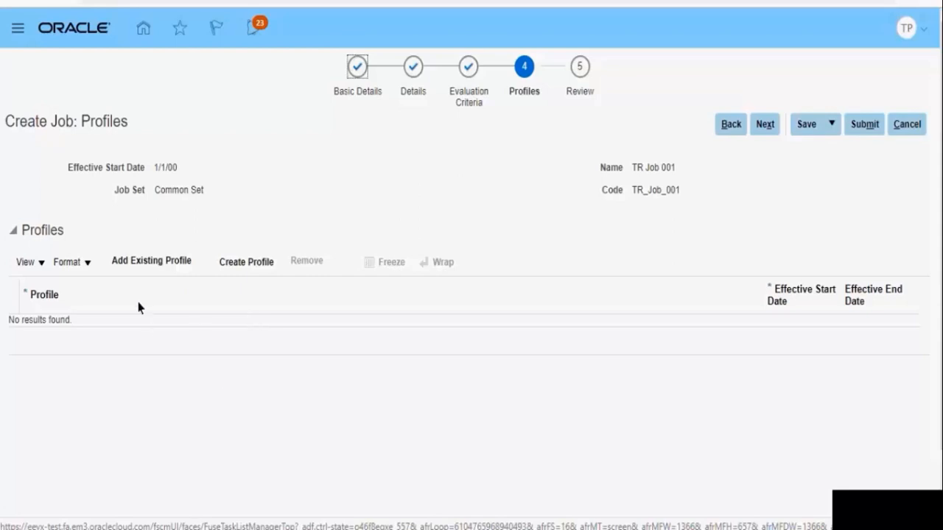
# Add the existing profile "TA Job Profile" to the job and view its details
pyautogui.click(160, 265)
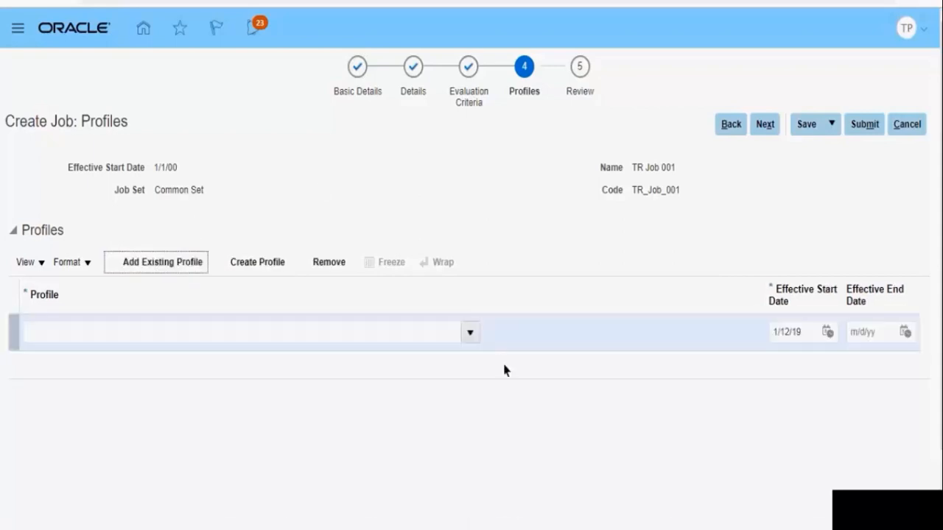
pyautogui.click(472, 334)
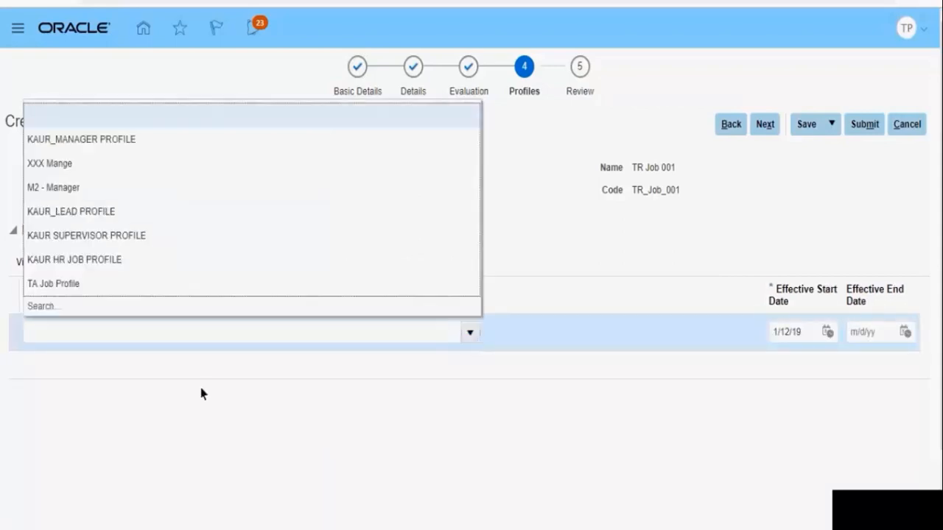
pyautogui.click(74, 291)
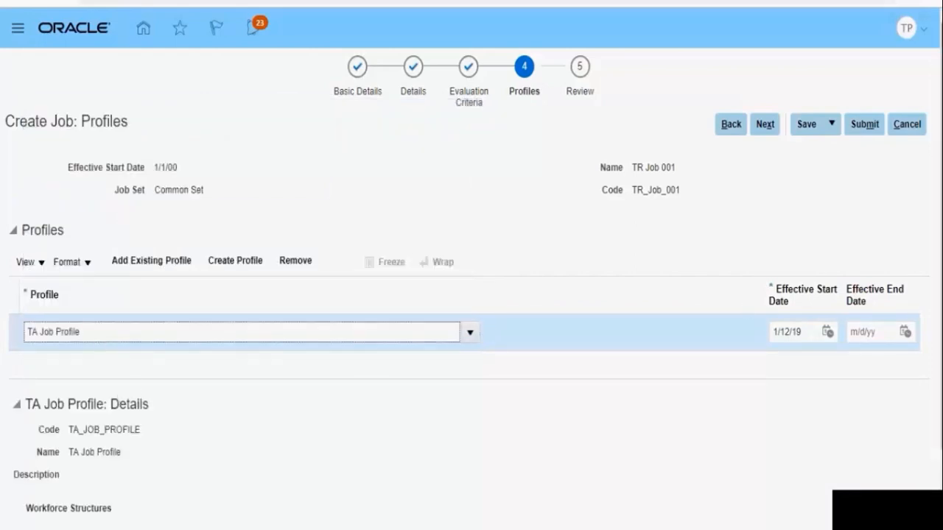
pyautogui.scroll(-1, 354, 204)
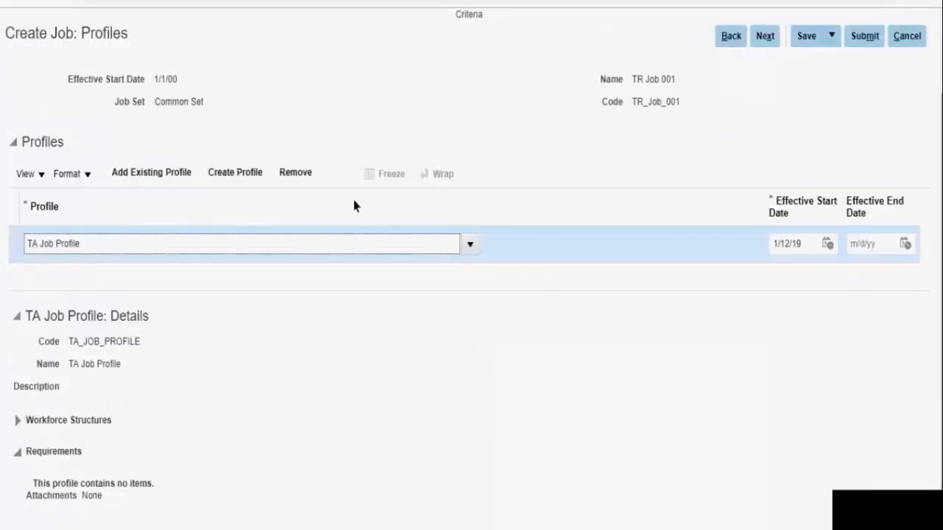
# Reopen the profile choices for the added row and bring up the full profile search
pyautogui.click(470, 244)
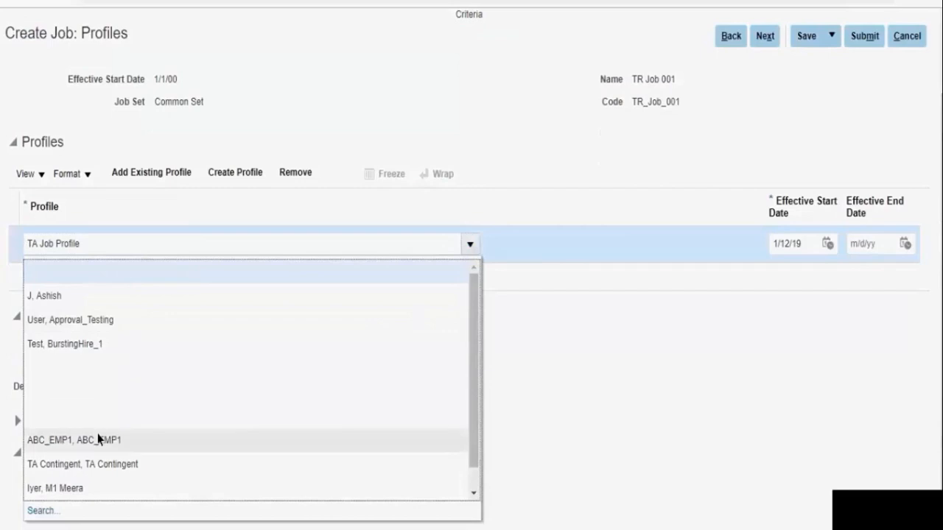
pyautogui.doubleClick(105, 245)
pyautogui.press('Down')
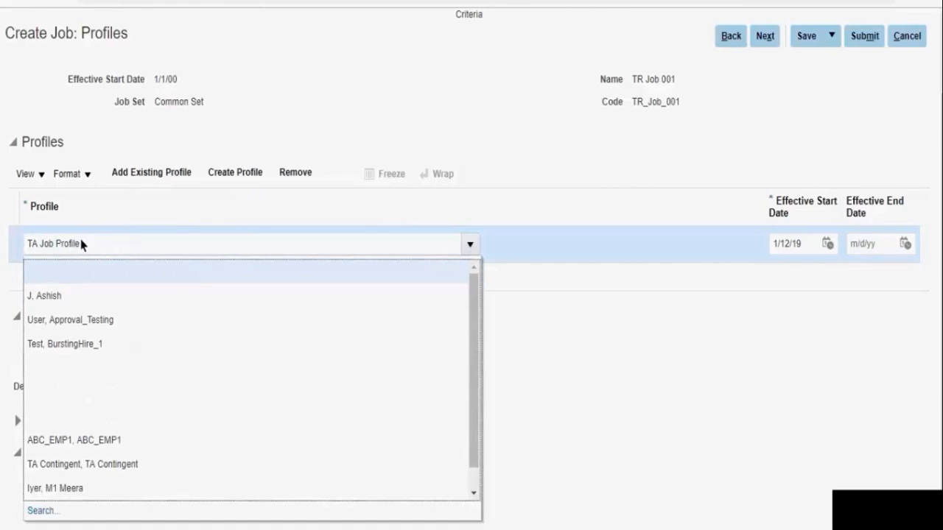
pyautogui.doubleClick(82, 245)
pyautogui.tripleClick(82, 244)
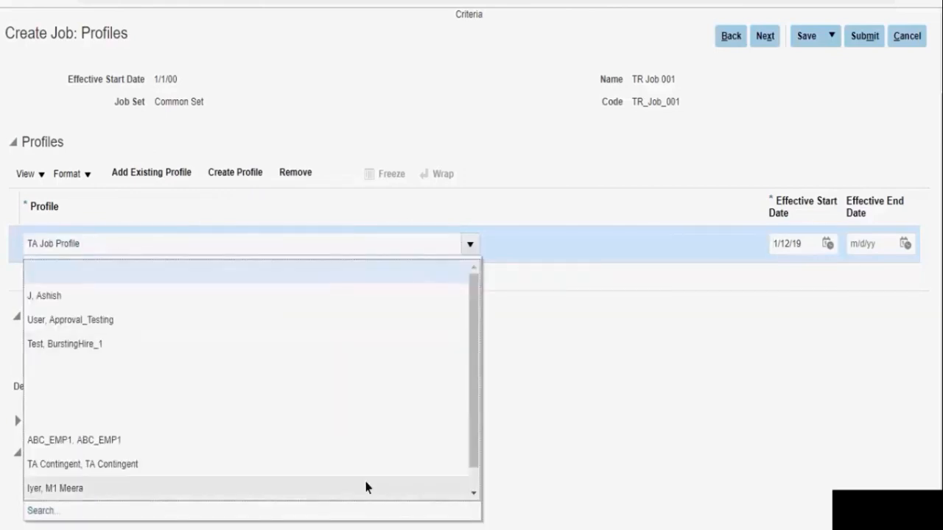
pyautogui.click(49, 514)
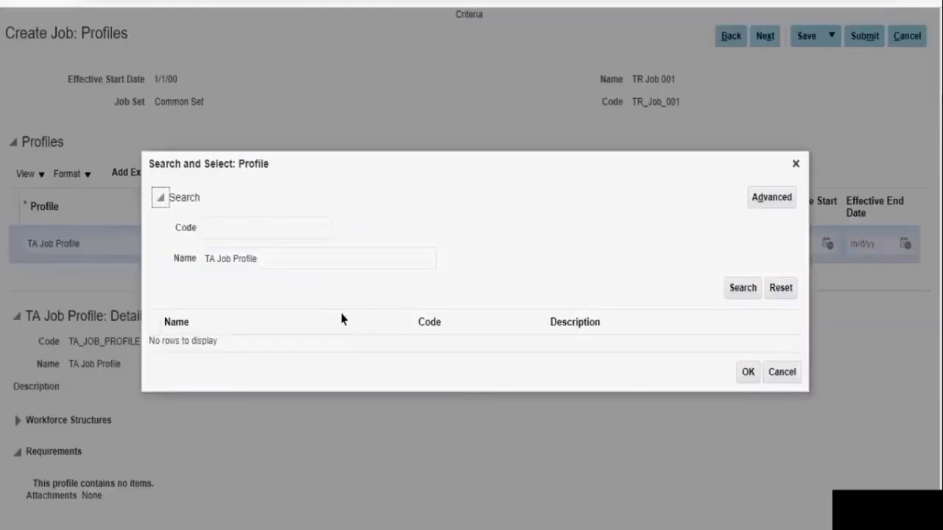
# Search profiles with a blank name and replace the row's profile with KAUR_LEAD PROFILE
pyautogui.click(310, 267)
pyautogui.press('BackSpace')
pyautogui.press('BackSpace')
pyautogui.press('BackSpace')
pyautogui.press('BackSpace')
pyautogui.press('BackSpace')
pyautogui.press('BackSpace')
pyautogui.press('BackSpace')
pyautogui.press('BackSpace')
pyautogui.press('BackSpace')
pyautogui.press('BackSpace')
pyautogui.press('BackSpace')
pyautogui.press('BackSpace')
pyautogui.press('BackSpace')
pyautogui.press('BackSpace')
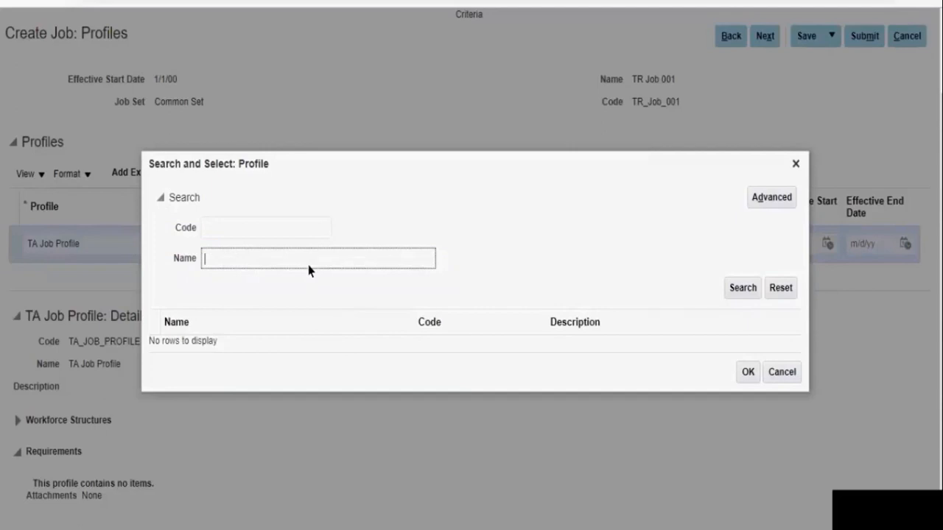
pyautogui.press('Return')
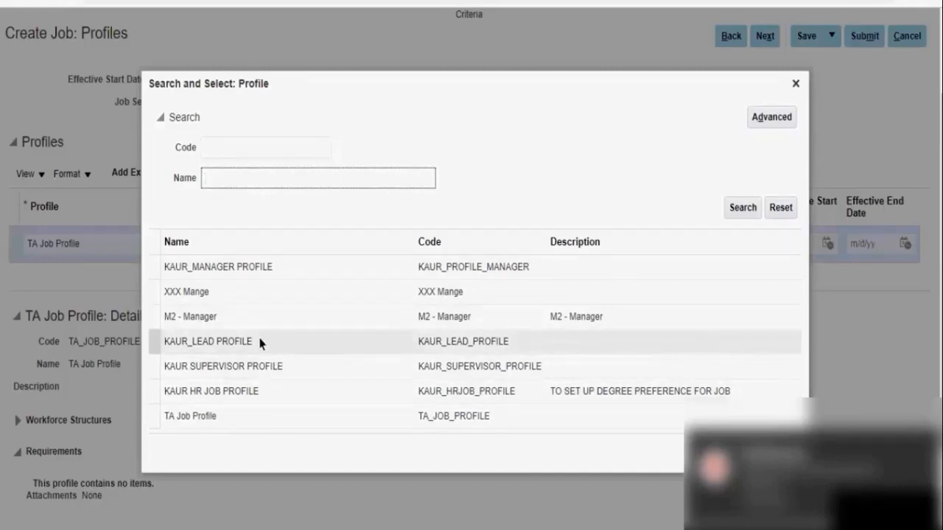
pyautogui.doubleClick(292, 341)
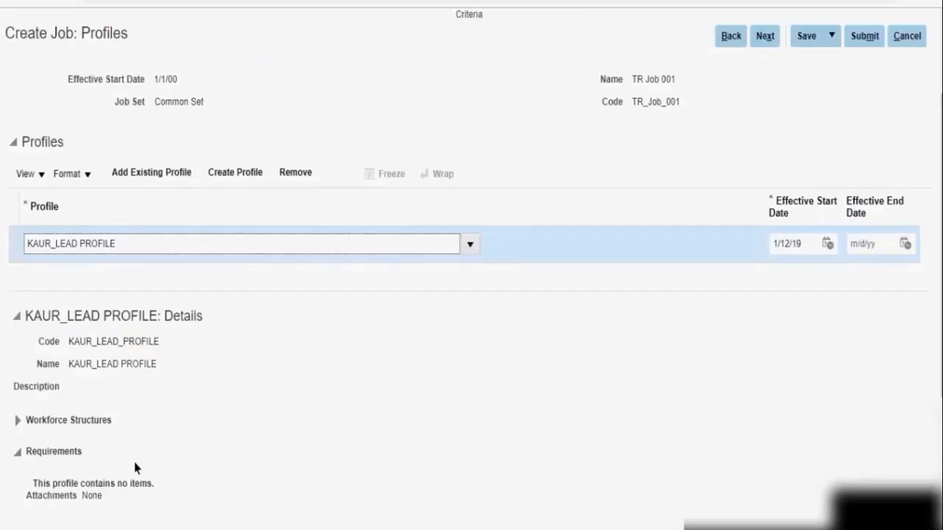
# Examine the workforce structures and requirements of KAUR_LEAD PROFILE
pyautogui.click(17, 423)
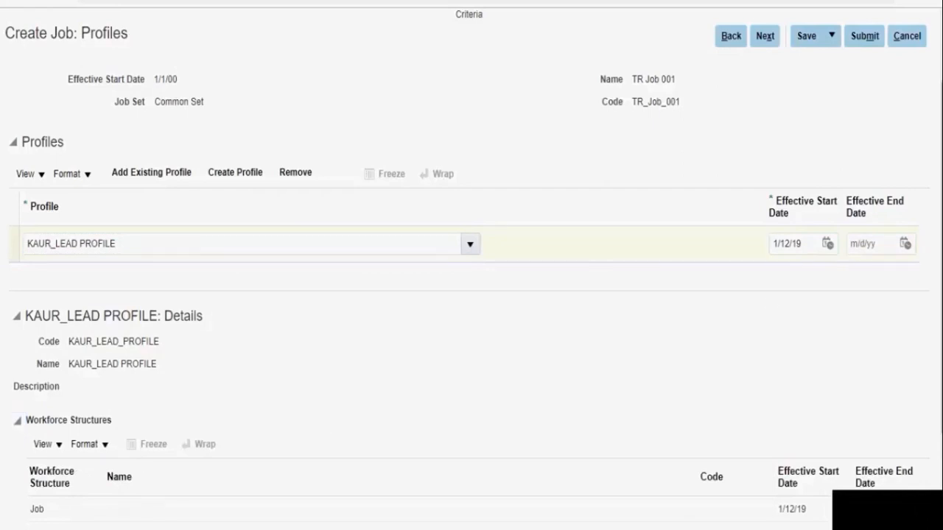
pyautogui.scroll(-3, 934, 461)
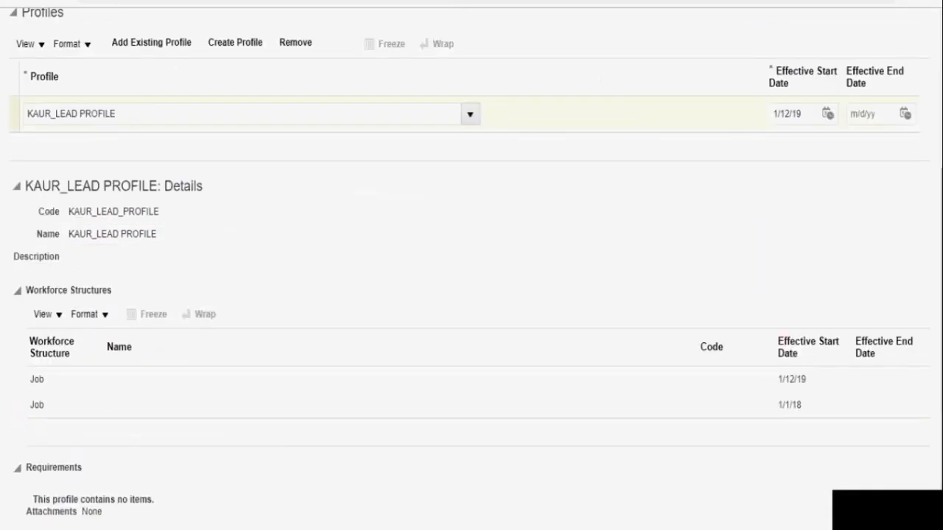
pyautogui.scroll(5, 498, 337)
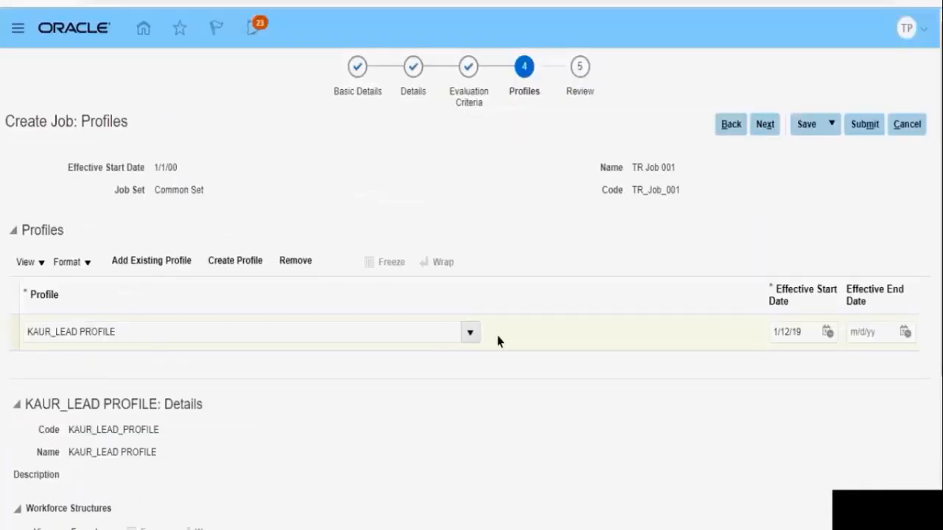
# Remove KAUR_LEAD PROFILE from the job's profiles
pyautogui.click(548, 332)
pyautogui.click(299, 264)
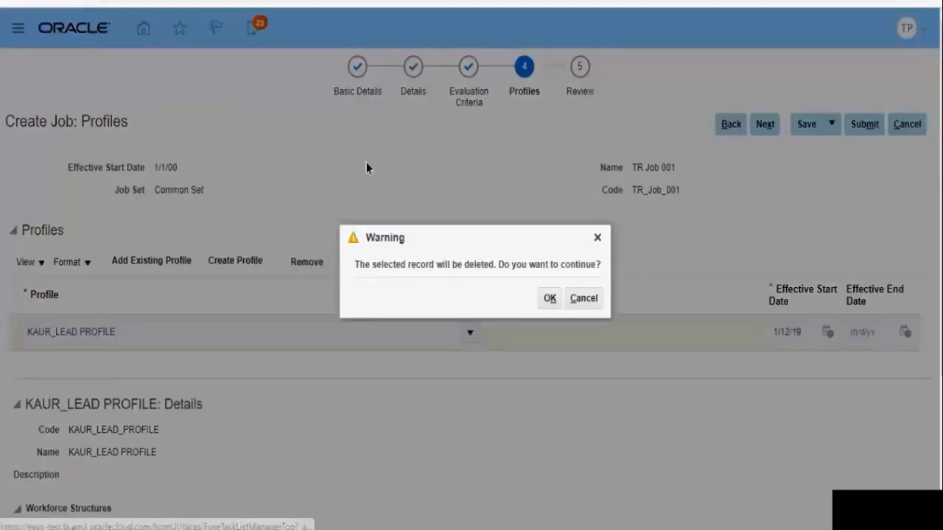
pyautogui.click(549, 298)
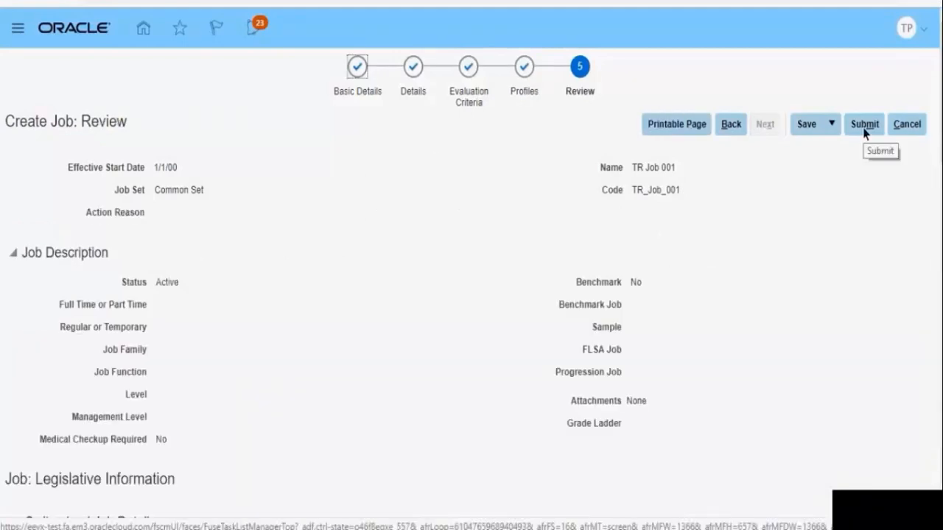
# Submit the job TR Job 001 from the Review stage
pyautogui.click(864, 126)
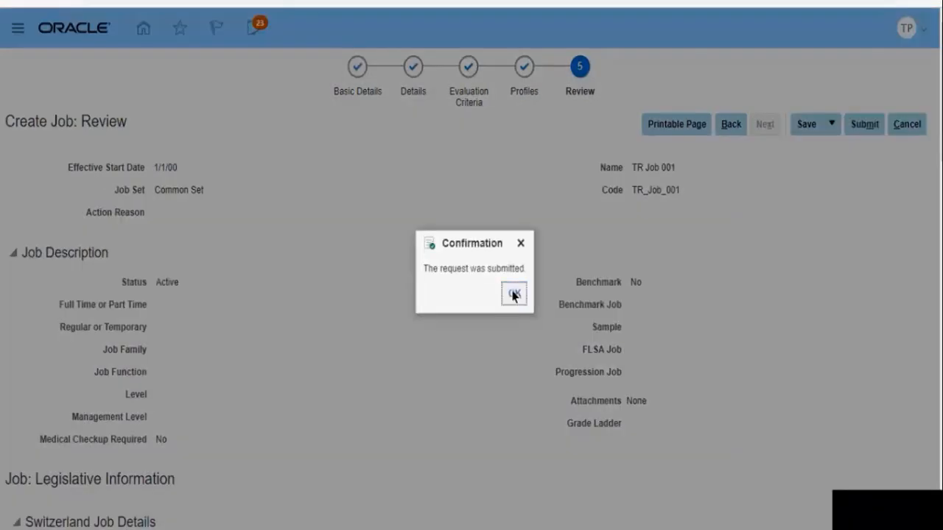
pyautogui.click(513, 295)
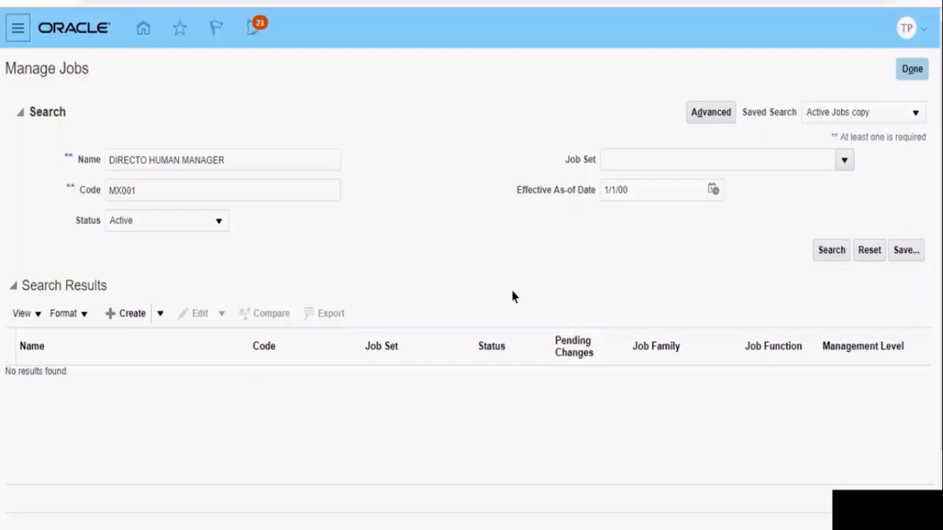
# Check the job names in Foundation Data.txt in the text editor, then return to Oracle and examine the grade choices for TR Job 001
pyautogui.hotkey('alt', 'Tab')
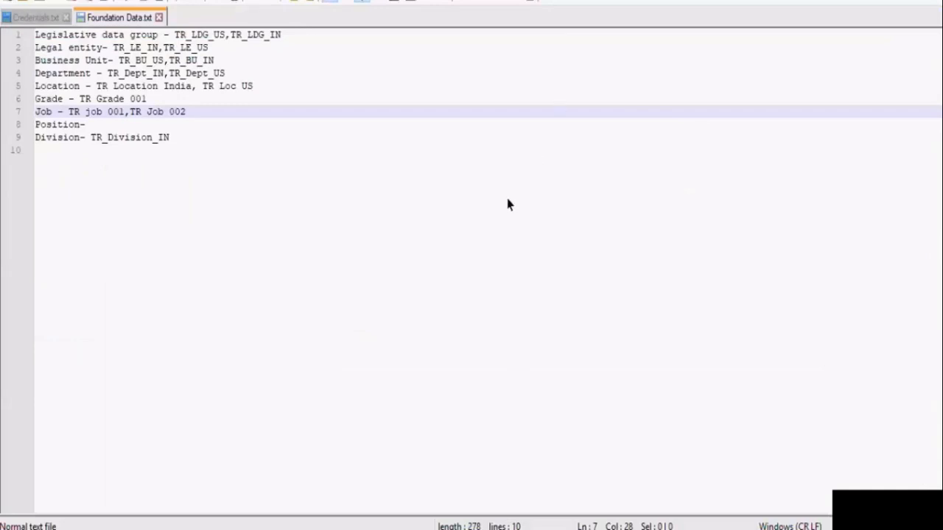
pyautogui.hotkey('alt', 'Tab')
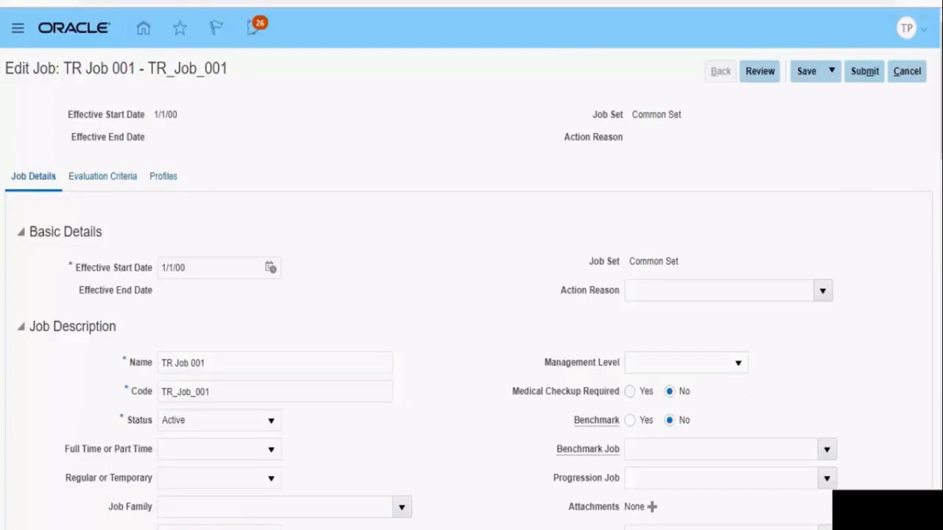
pyautogui.moveTo(941, 91); pyautogui.dragTo(940, 319)
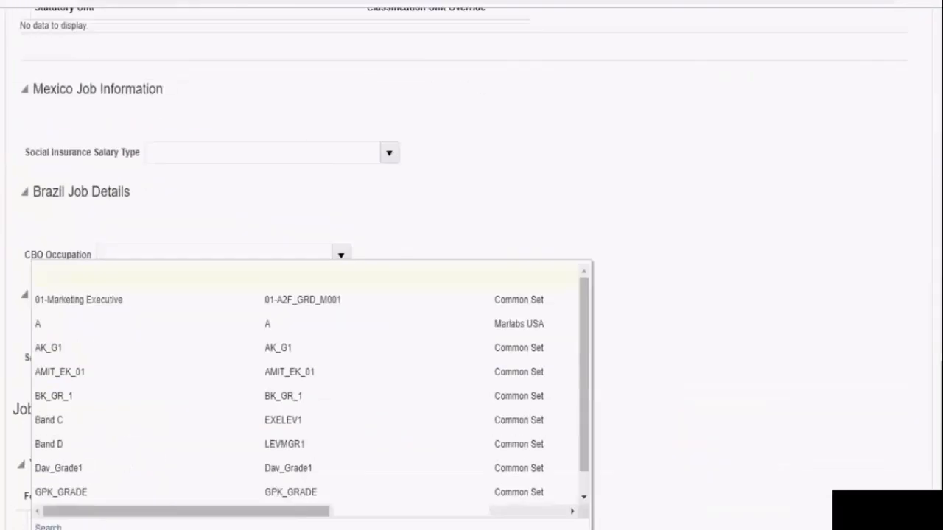
pyautogui.scroll(-1, 472, 266)
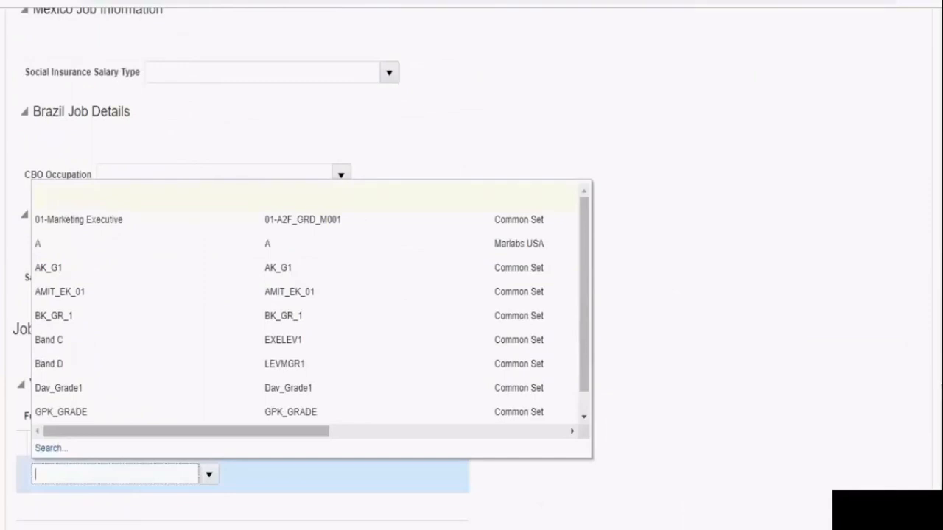
pyautogui.click(545, 513)
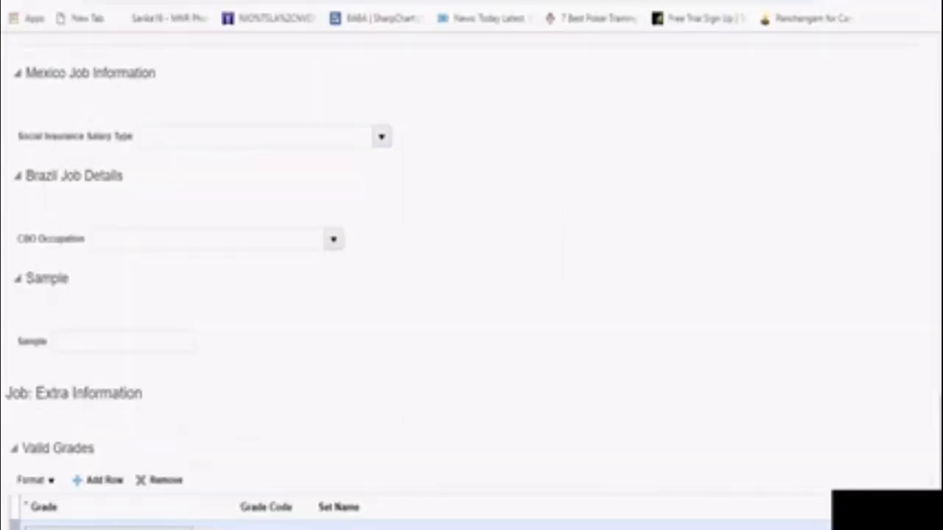
# Examine the Evaluation System and Measurement Unit choices for the job J_IND_001
pyautogui.scroll(8, 471, 280)
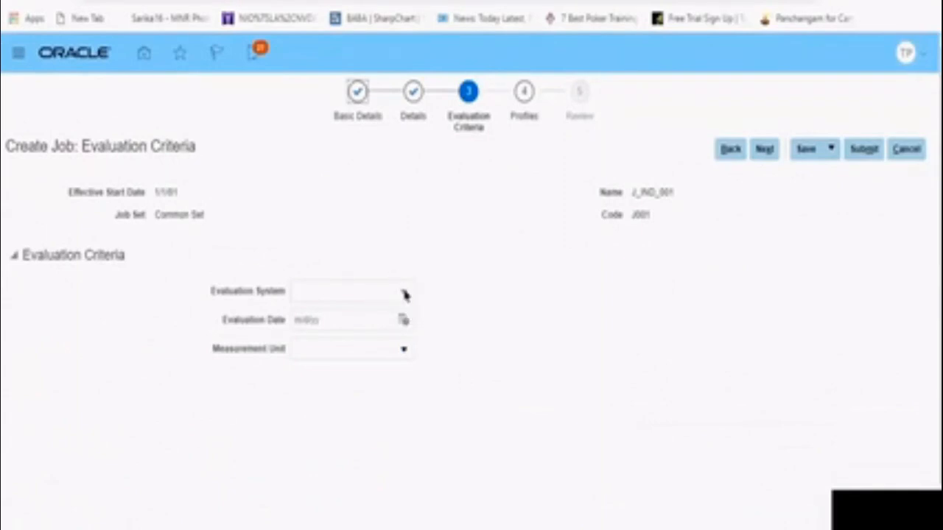
pyautogui.click(405, 295)
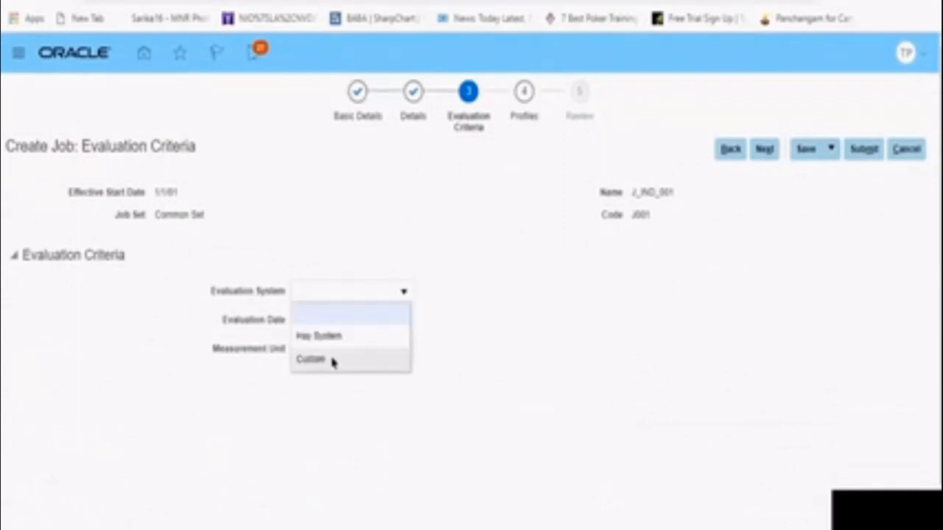
pyautogui.click(444, 354)
pyautogui.click(404, 350)
pyautogui.click(472, 337)
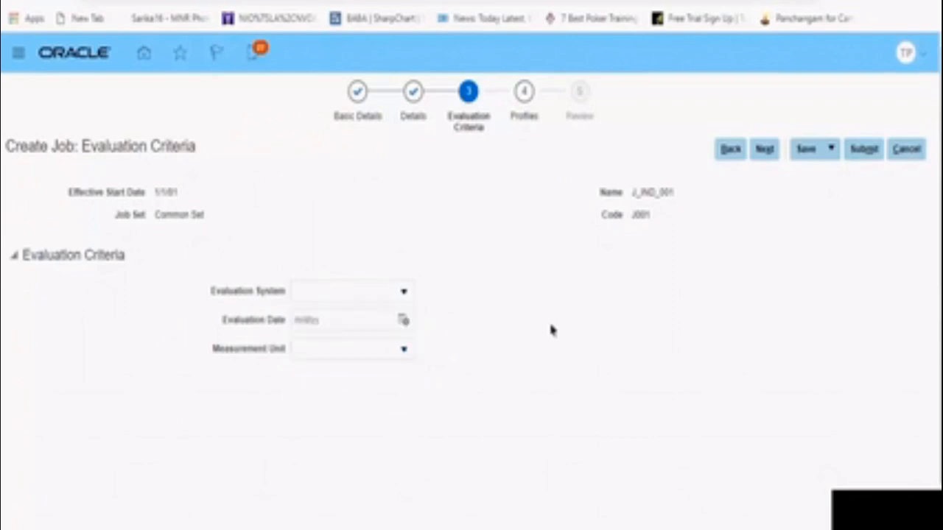
# Continue past evaluation criteria and profiles to the Review stage and submit the job J_IND_001
pyautogui.click(764, 150)
pyautogui.click(764, 149)
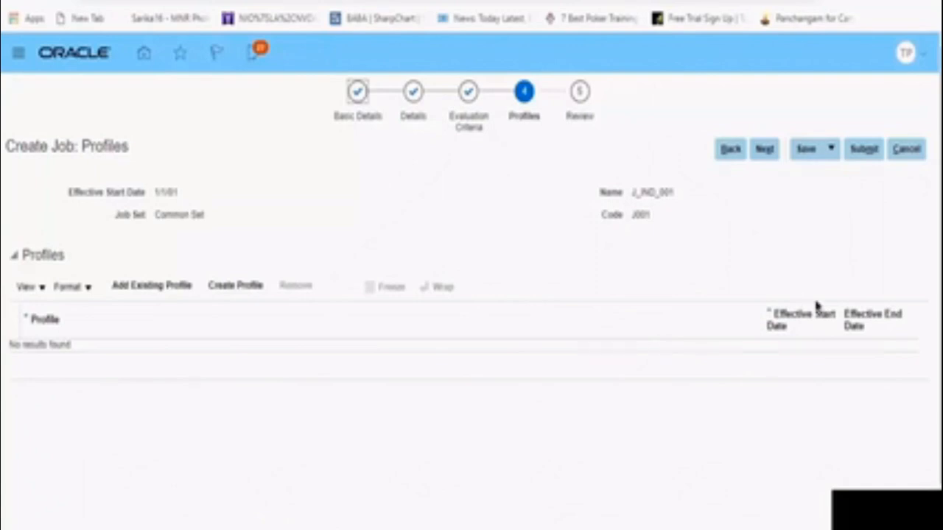
pyautogui.click(866, 149)
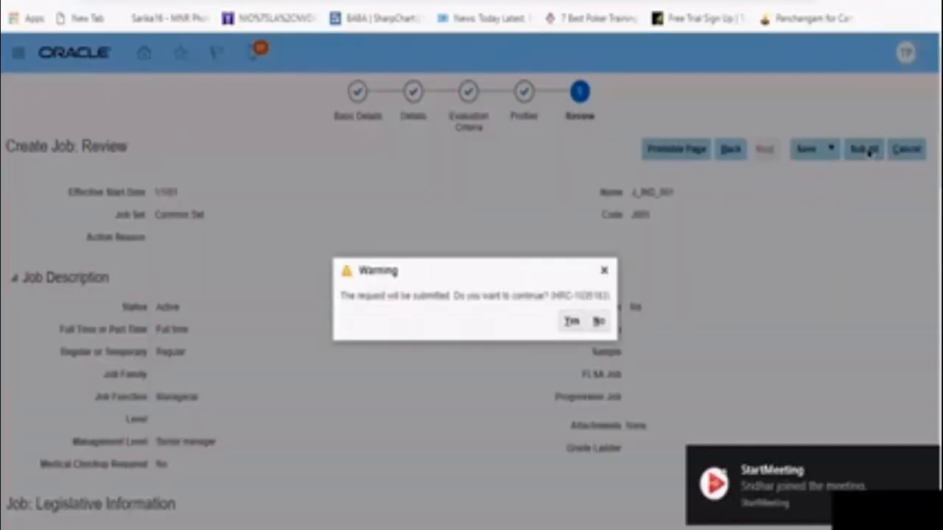
pyautogui.click(570, 322)
pyautogui.click(514, 325)
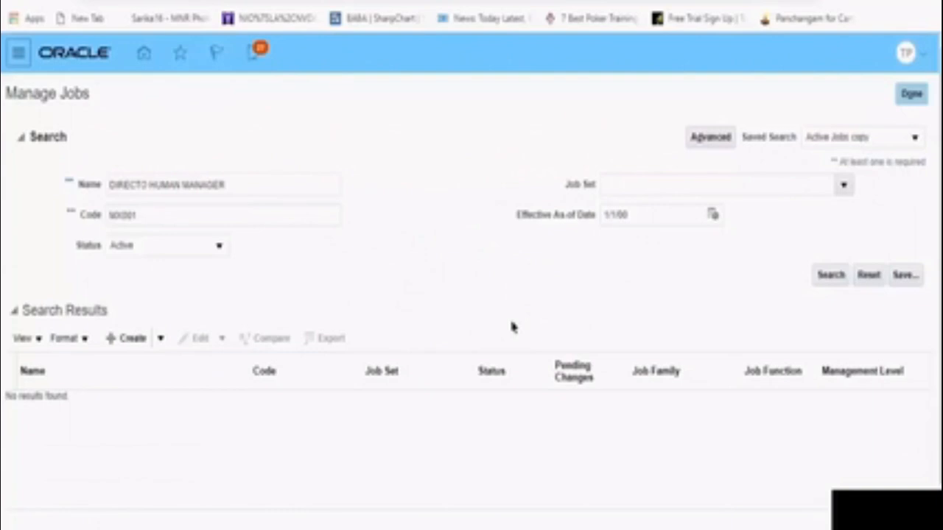
# Start a new job, check its Action Reason choices, and set both its name and code to J002
pyautogui.click(129, 343)
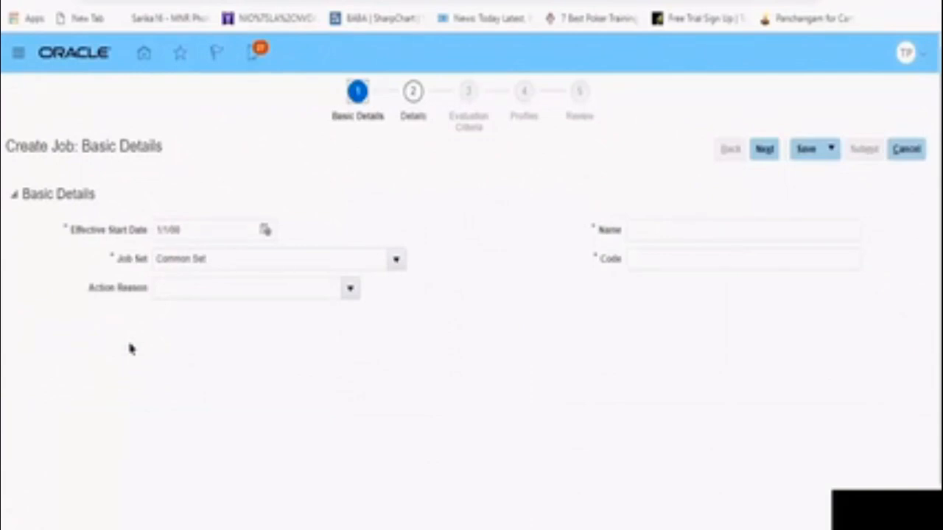
pyautogui.click(349, 295)
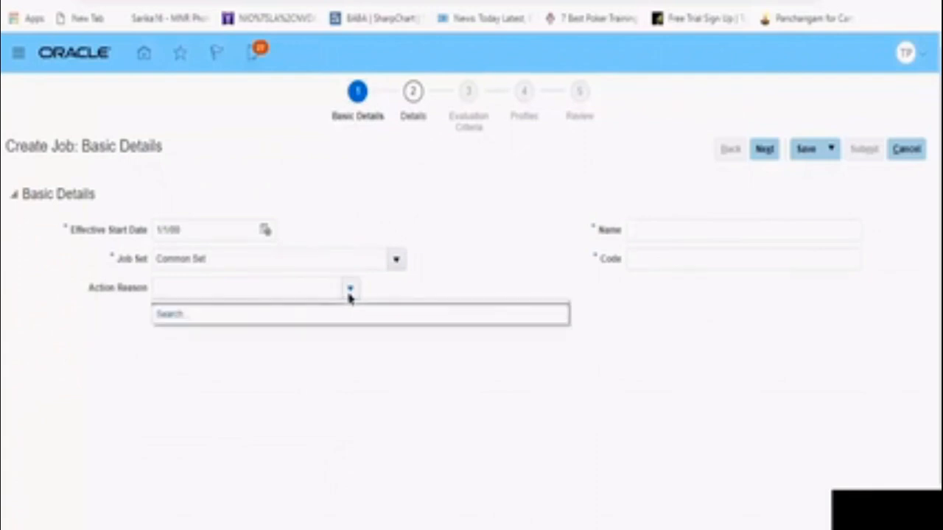
pyautogui.click(350, 297)
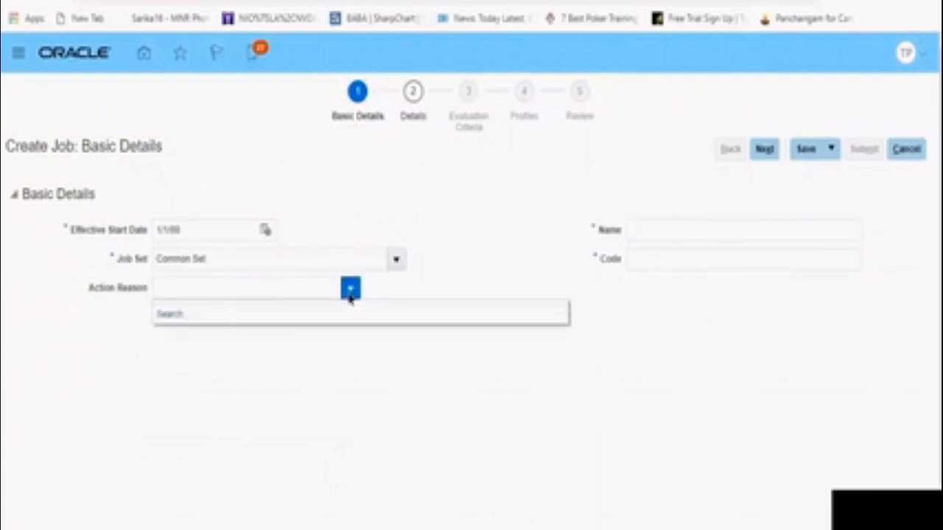
pyautogui.click(640, 242)
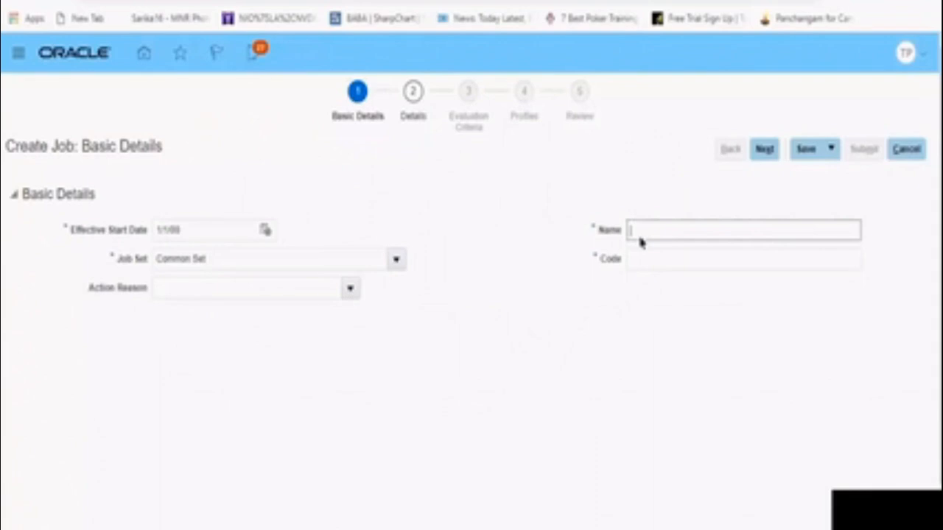
pyautogui.write('J002')
pyautogui.click(643, 263)
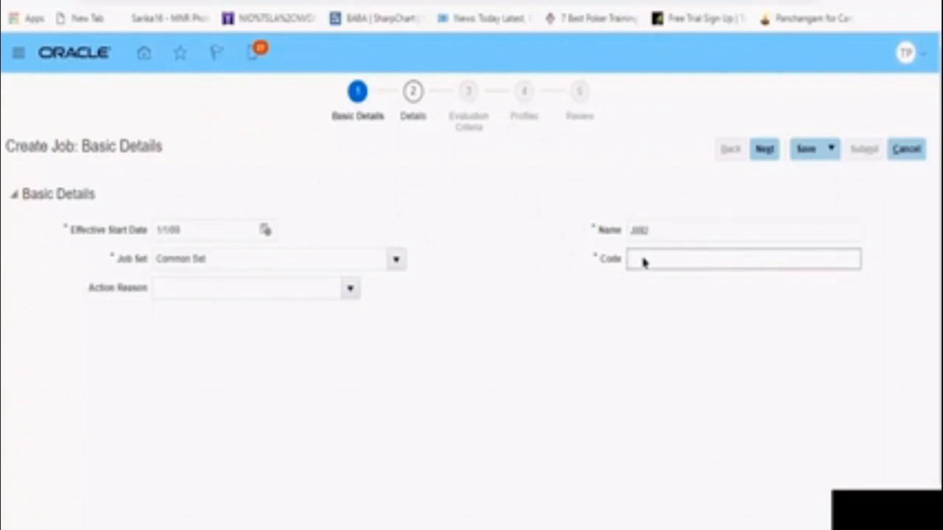
pyautogui.write('J002')
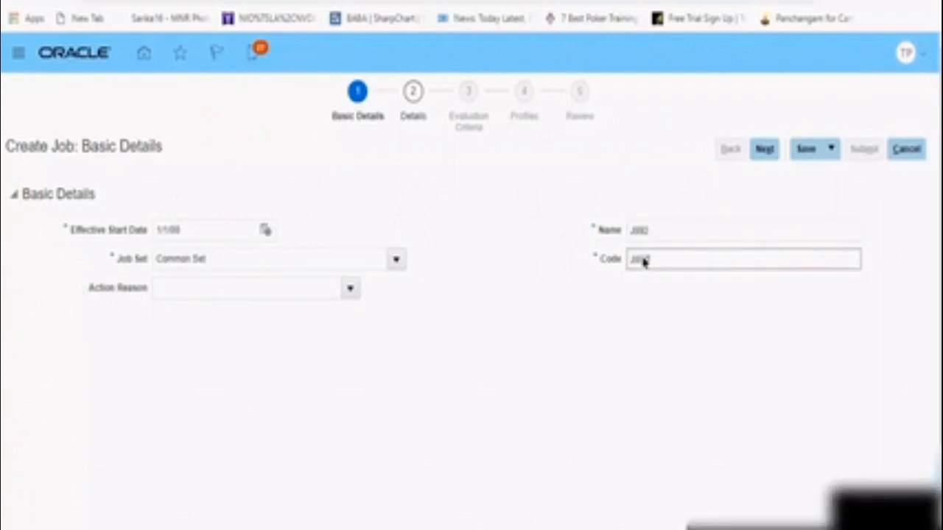
# Continue to Job Details and set the job to Full time and Regular, with job function Managerial and management level Non-manager
pyautogui.click(763, 150)
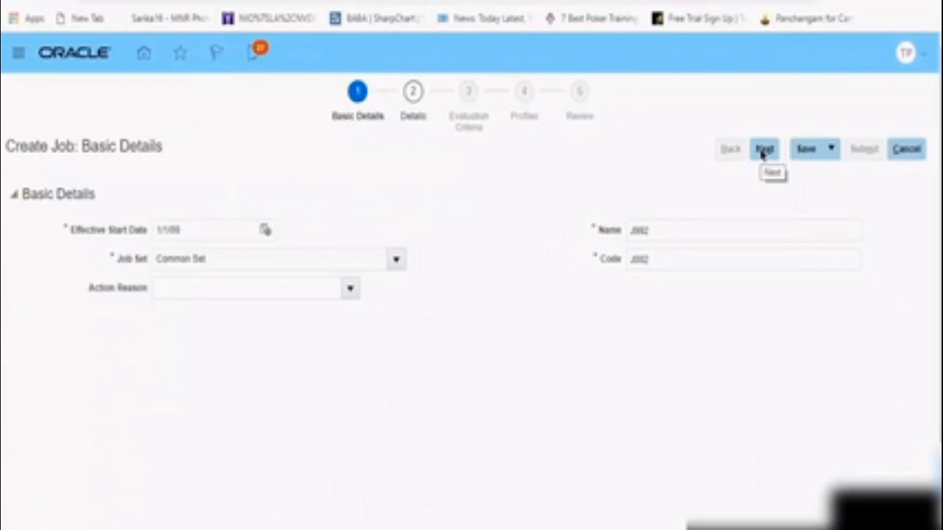
pyautogui.click(763, 150)
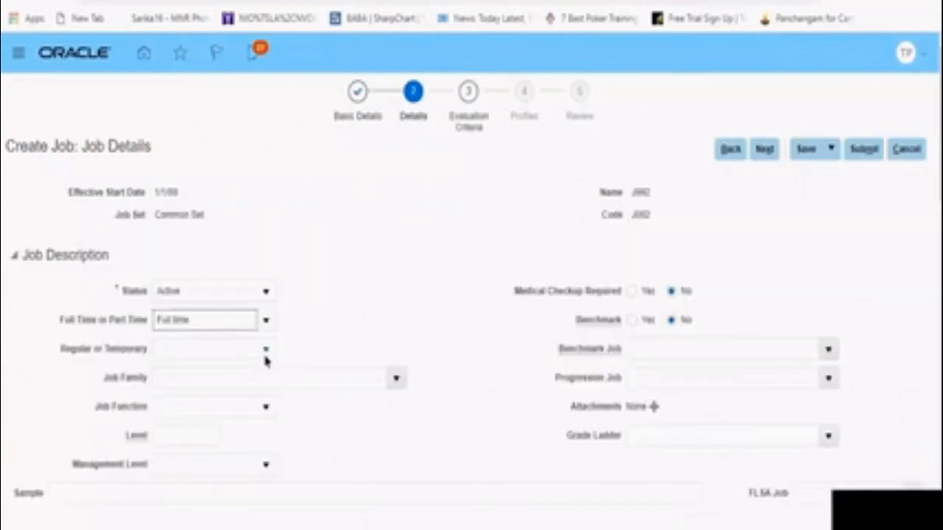
pyautogui.click(266, 357)
pyautogui.click(231, 394)
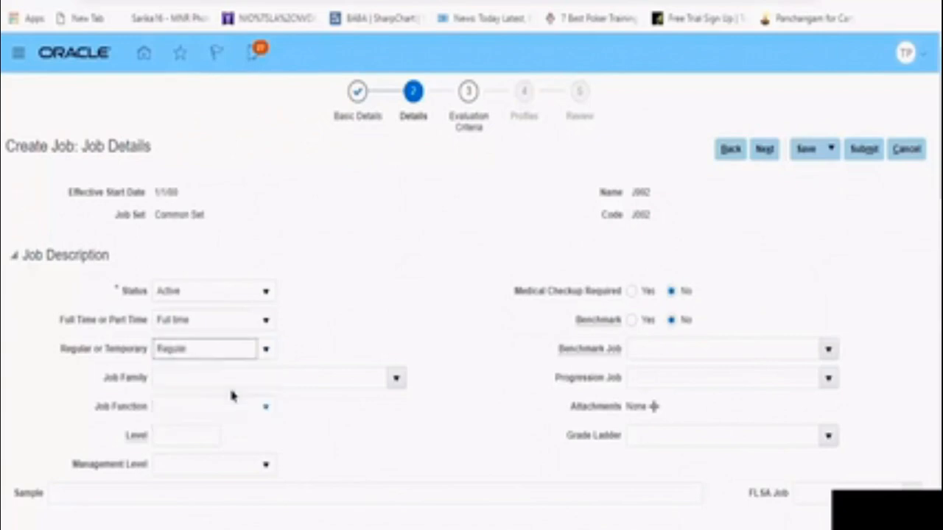
pyautogui.click(267, 417)
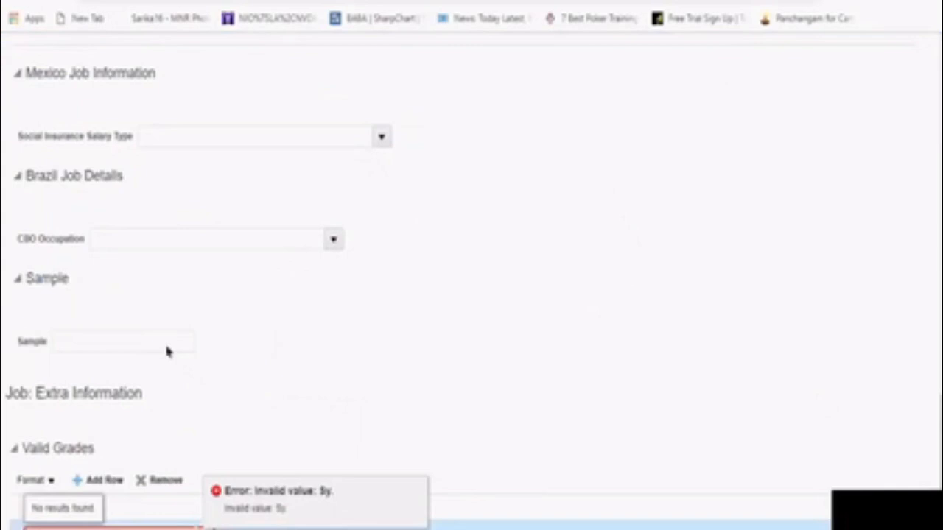
# Remove the row with the invalid grade entry from Valid Grades and save the job
pyautogui.click(143, 480)
pyautogui.click(142, 481)
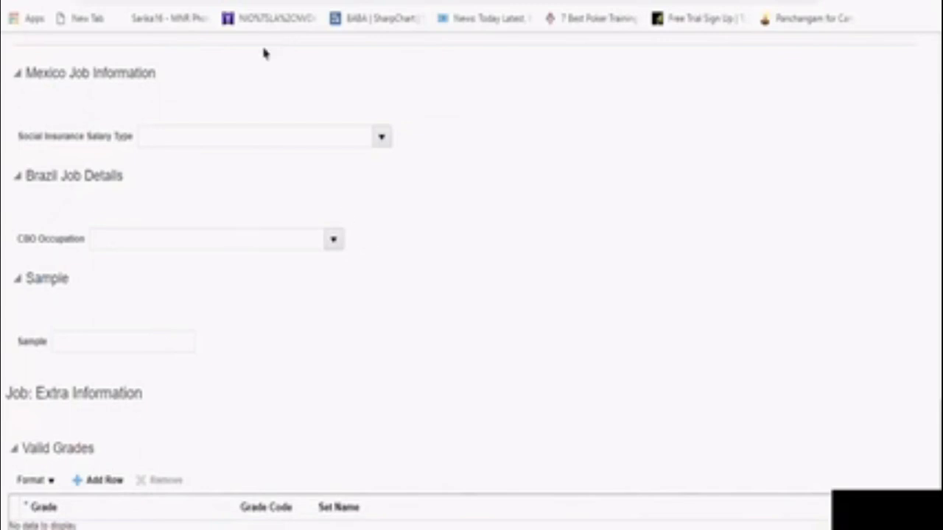
pyautogui.scroll(15, 837, 155)
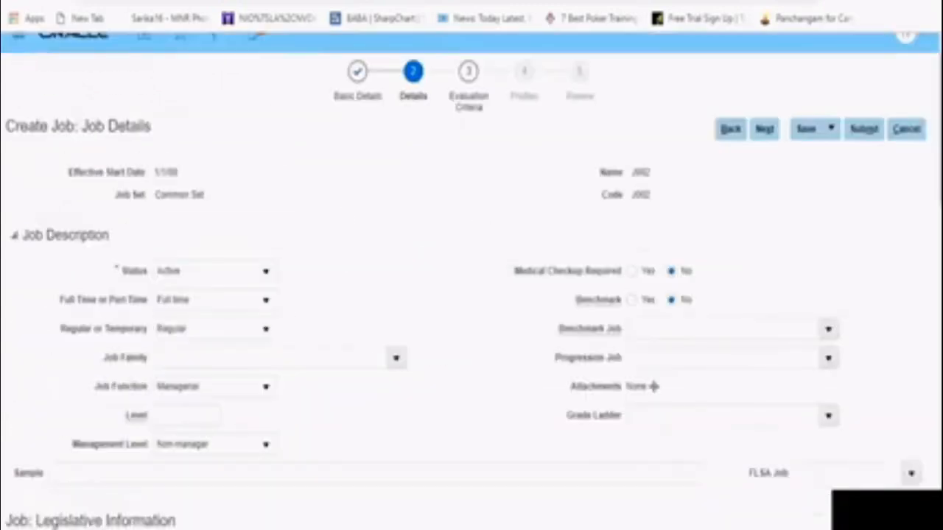
pyautogui.click(810, 153)
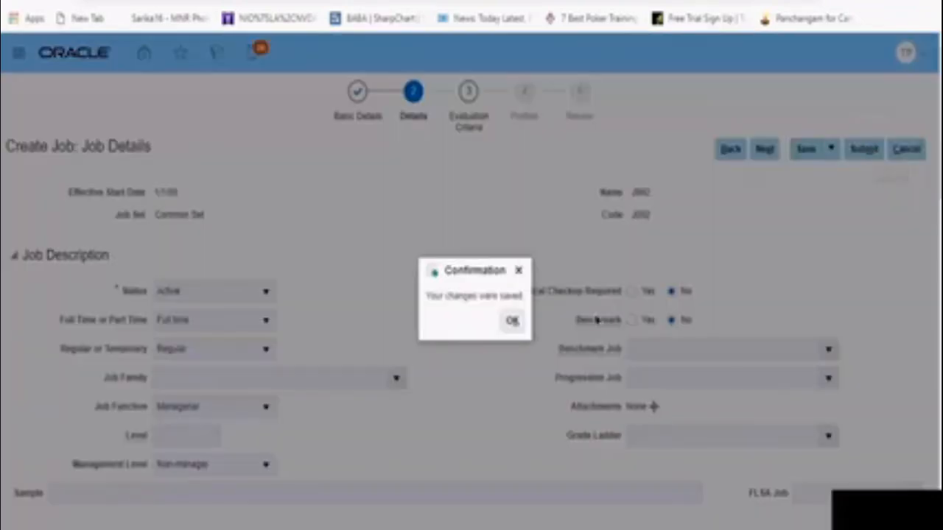
pyautogui.click(512, 322)
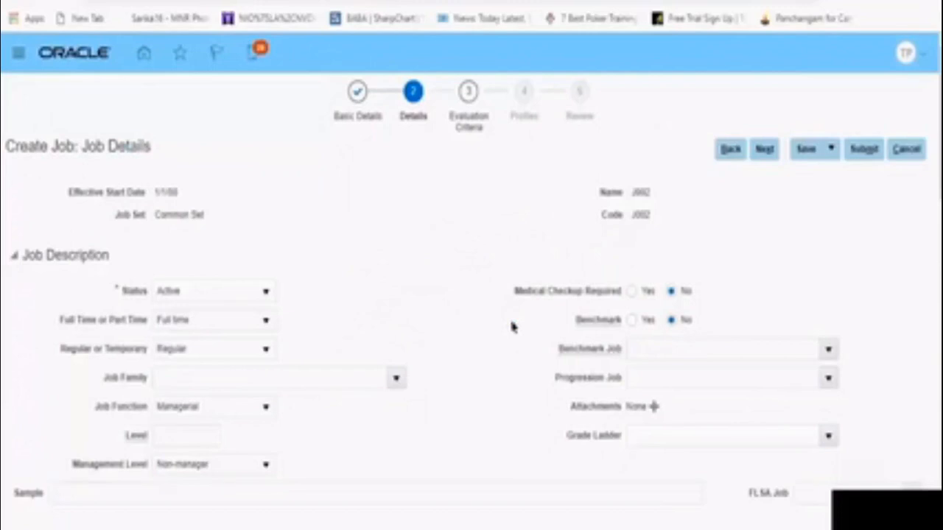
# Advance the job with code J002 through Evaluation Criteria and Profiles to Review and submit it
pyautogui.click(764, 150)
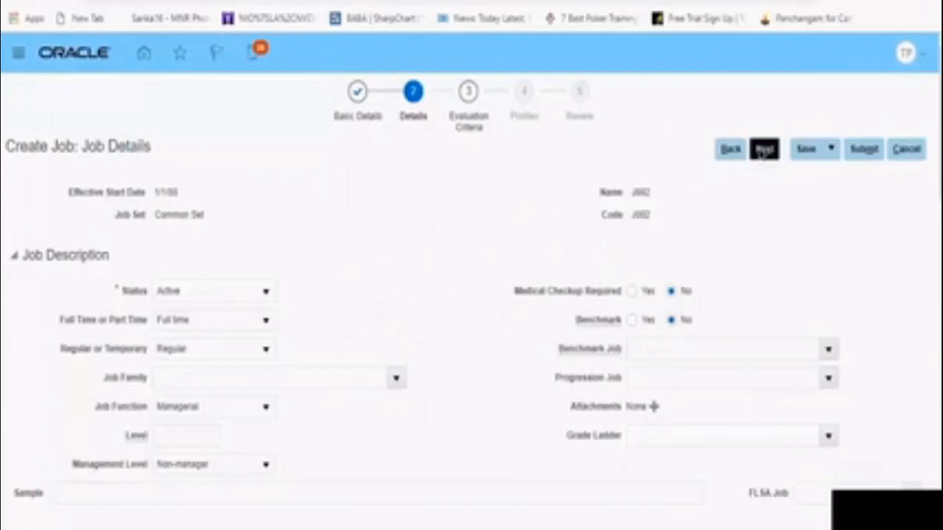
pyautogui.click(864, 150)
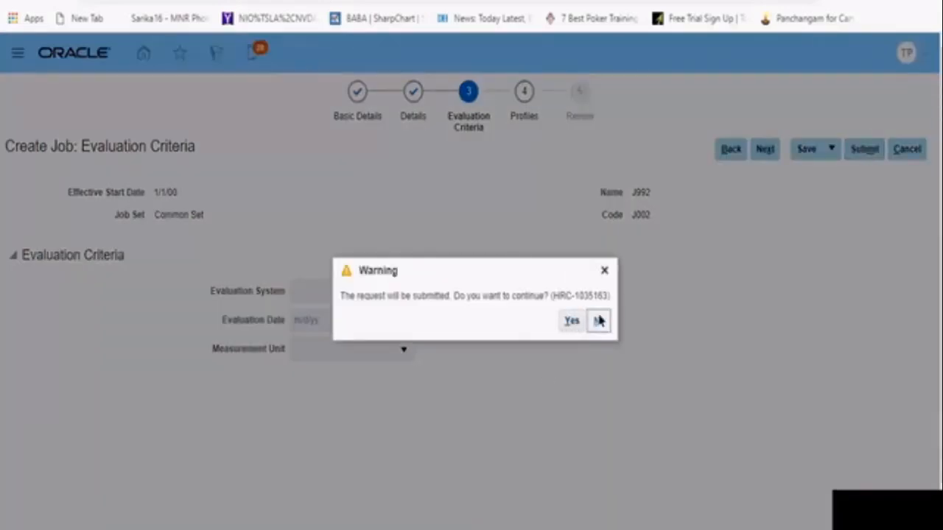
pyautogui.click(599, 321)
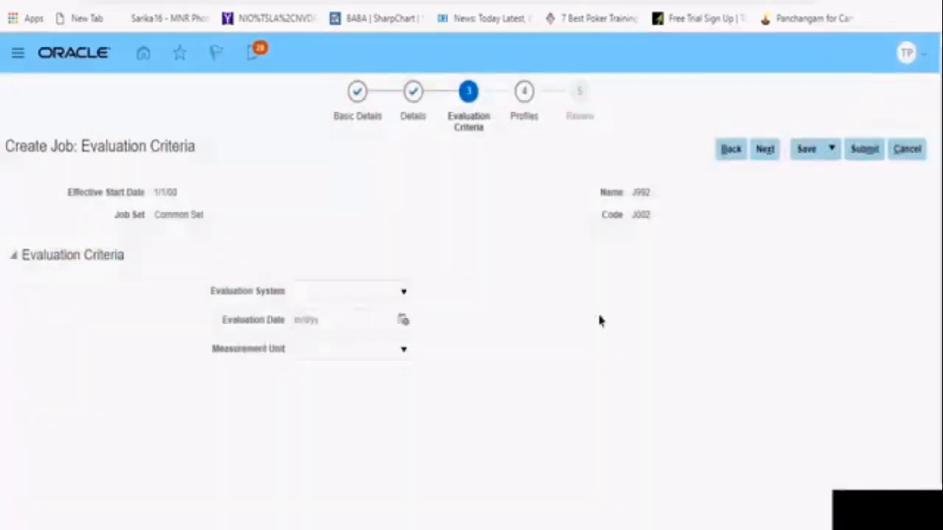
pyautogui.click(766, 149)
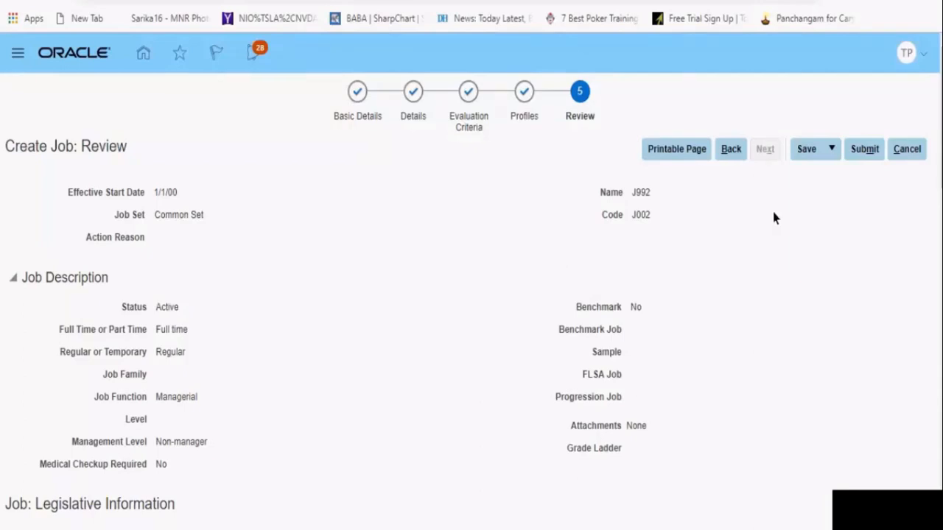
pyautogui.click(862, 157)
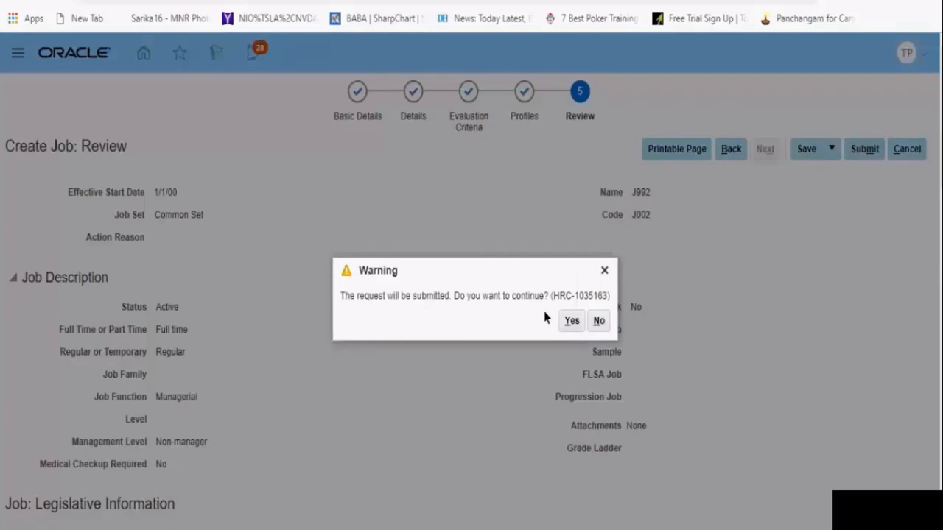
pyautogui.click(571, 324)
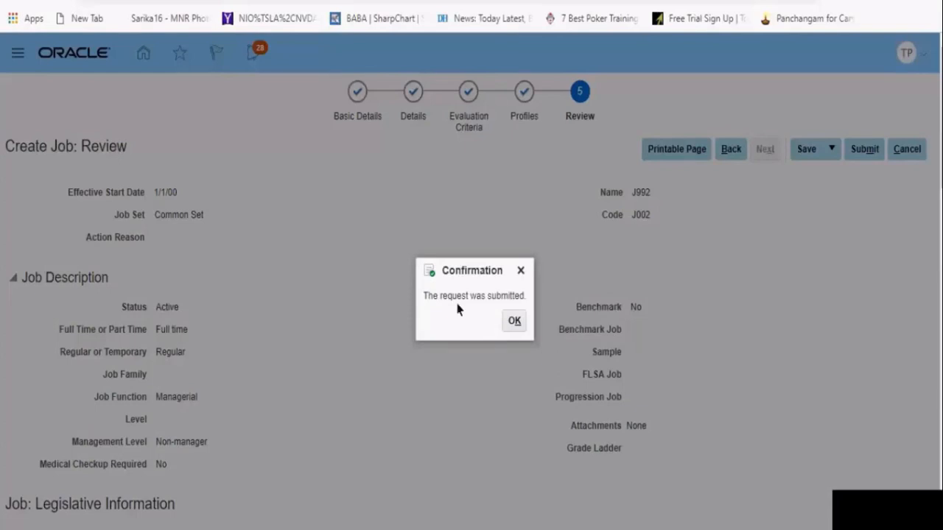
pyautogui.click(514, 322)
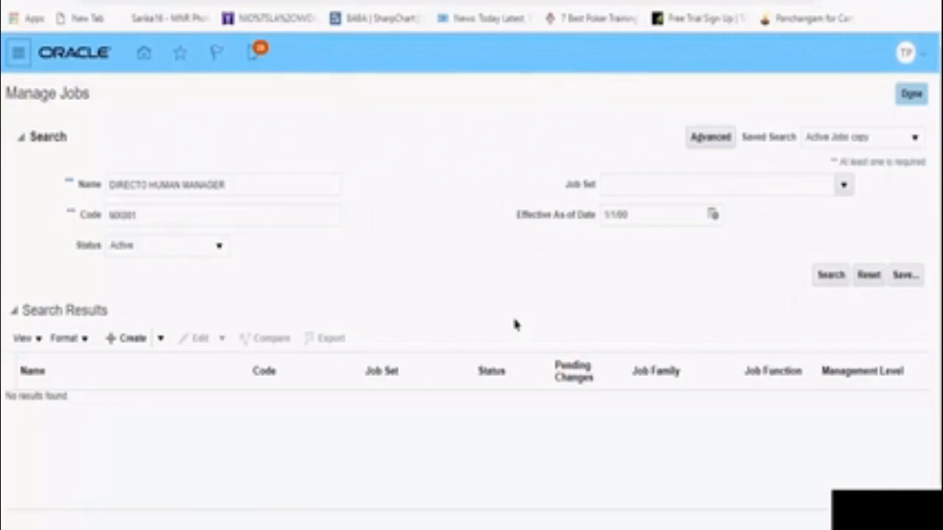
pyautogui.click(123, 343)
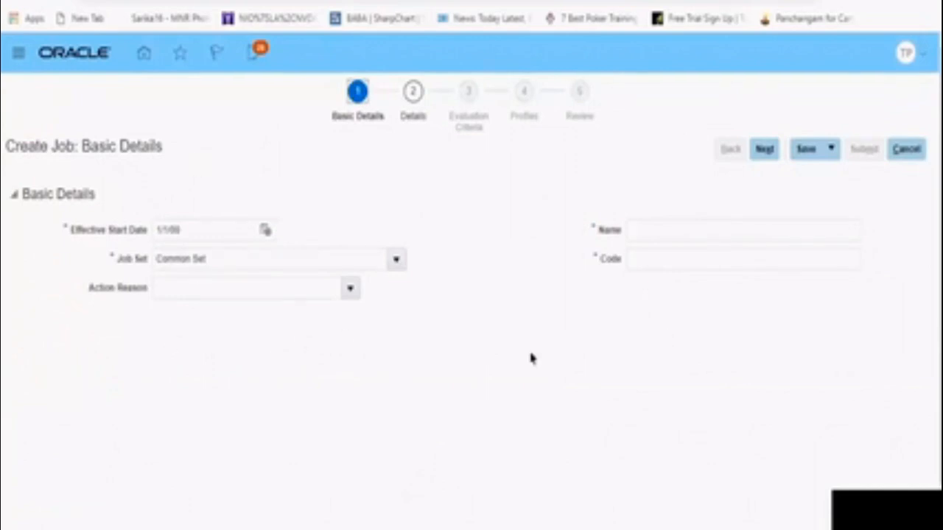
pyautogui.click(743, 231)
pyautogui.click(912, 154)
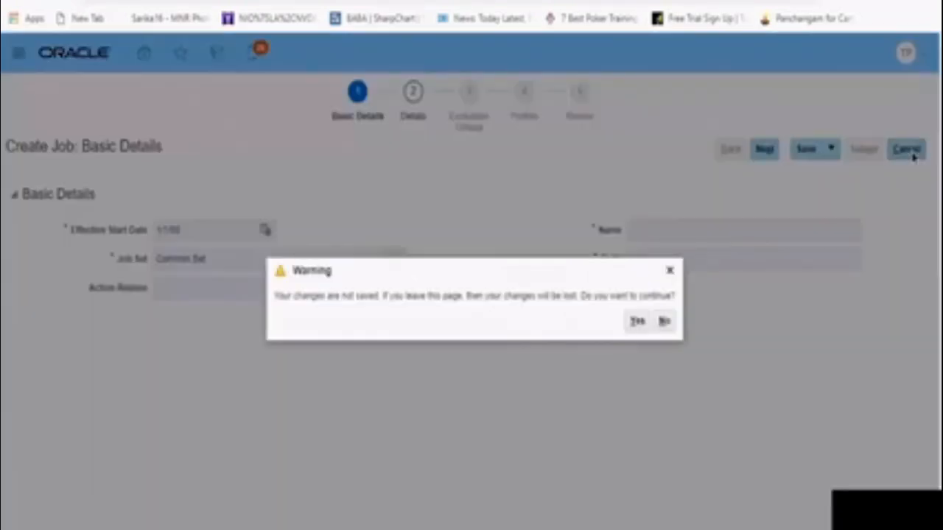
pyautogui.click(669, 333)
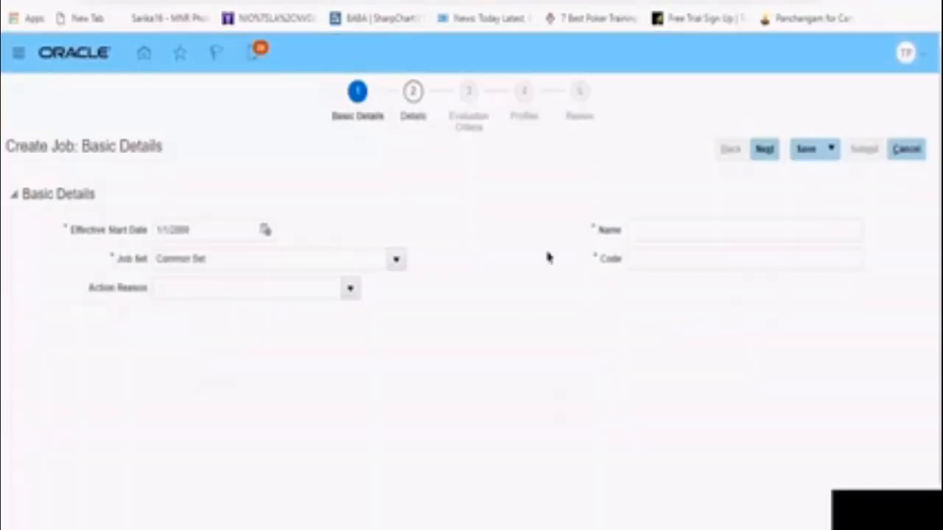
pyautogui.click(916, 151)
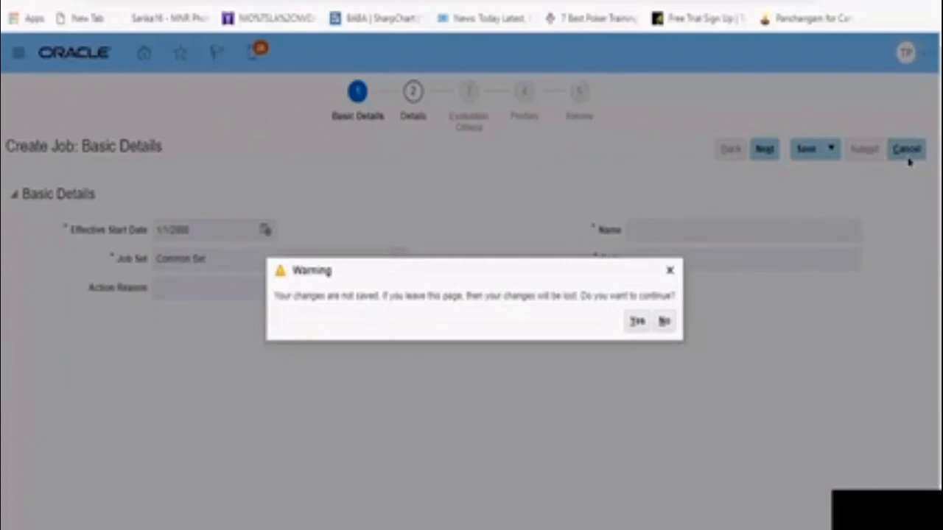
pyautogui.click(634, 322)
# Leave Manage Jobs and reopen the Manage Job task from the implementation project LN_Fusioncloud
pyautogui.click(919, 99)
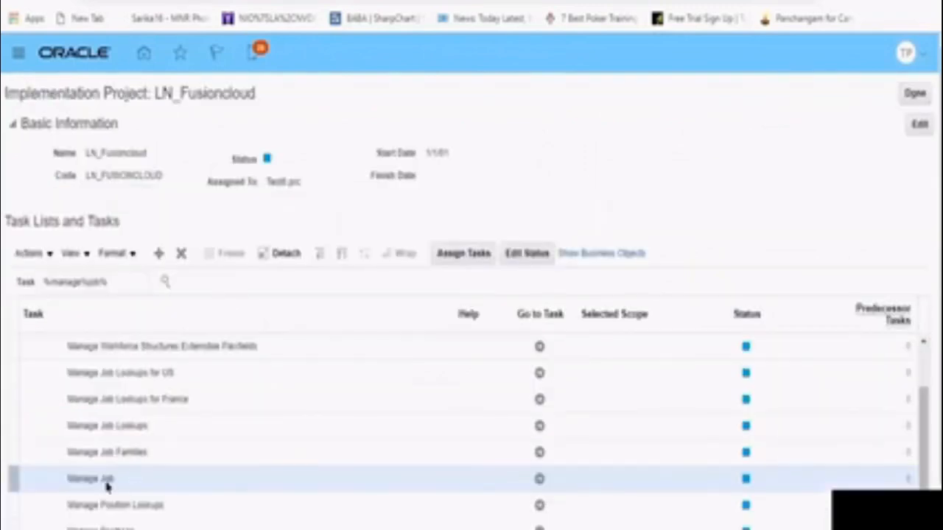
pyautogui.doubleClick(107, 480)
pyautogui.click(539, 483)
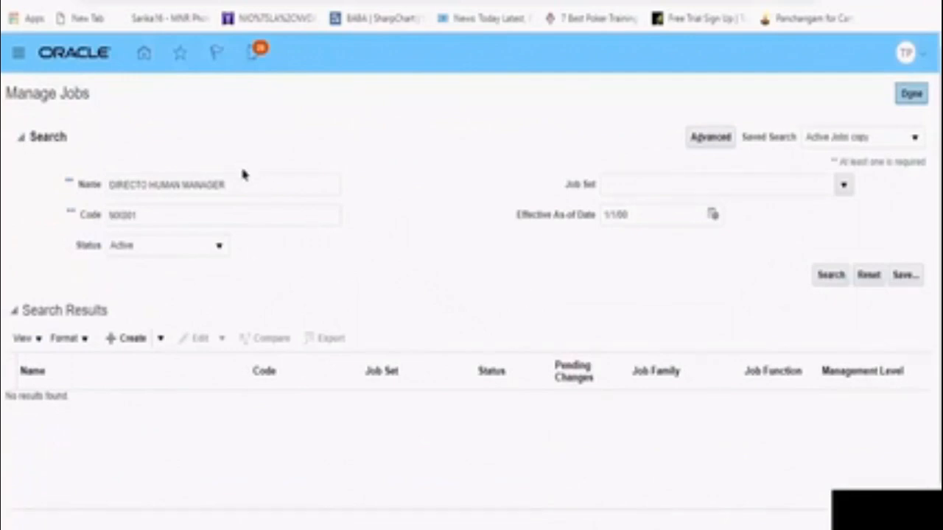
# Clear the name and code search criteria and search for active jobs named J002
pyautogui.click(250, 186)
pyautogui.press('BackSpace')
pyautogui.press('BackSpace')
pyautogui.press('BackSpace')
pyautogui.press('BackSpace')
pyautogui.press('BackSpace')
pyautogui.press('BackSpace')
pyautogui.press('BackSpace')
pyautogui.press('BackSpace')
pyautogui.press('BackSpace')
pyautogui.press('BackSpace')
pyautogui.press('BackSpace')
pyautogui.press('BackSpace')
pyautogui.press('BackSpace')
pyautogui.press('BackSpace')
pyautogui.press('BackSpace')
pyautogui.press('BackSpace')
pyautogui.press('BackSpace')
pyautogui.press('BackSpace')
pyautogui.press('BackSpace')
pyautogui.press('BackSpace')
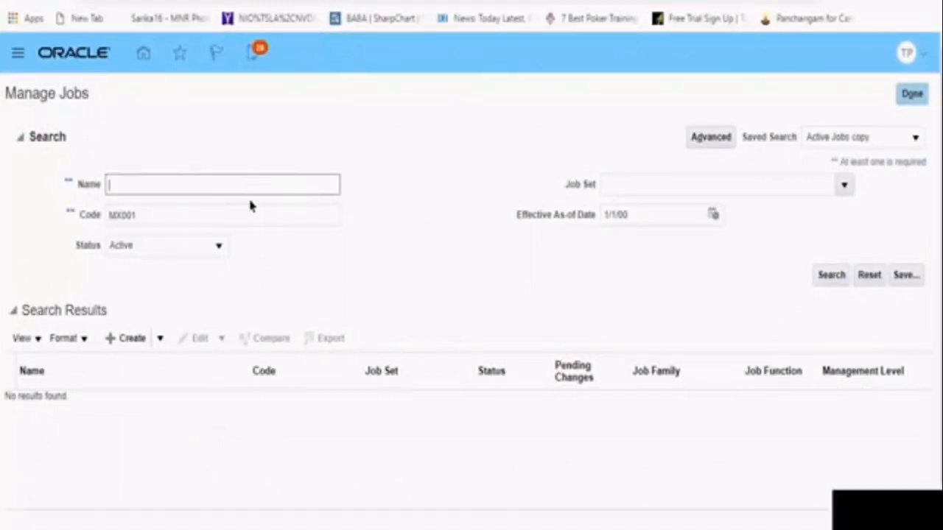
pyautogui.click(197, 224)
pyautogui.press('BackSpace')
pyautogui.press('BackSpace')
pyautogui.press('BackSpace')
pyautogui.press('BackSpace')
pyautogui.press('BackSpace')
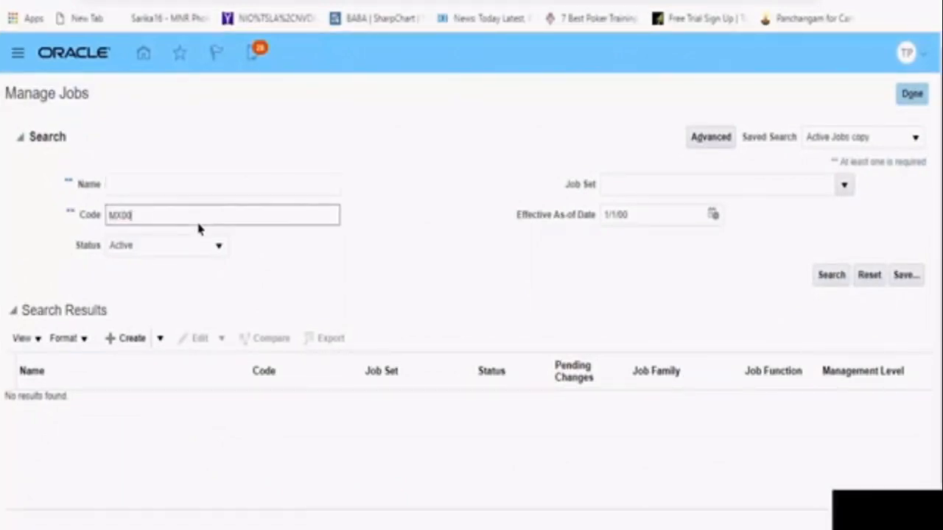
pyautogui.click(185, 194)
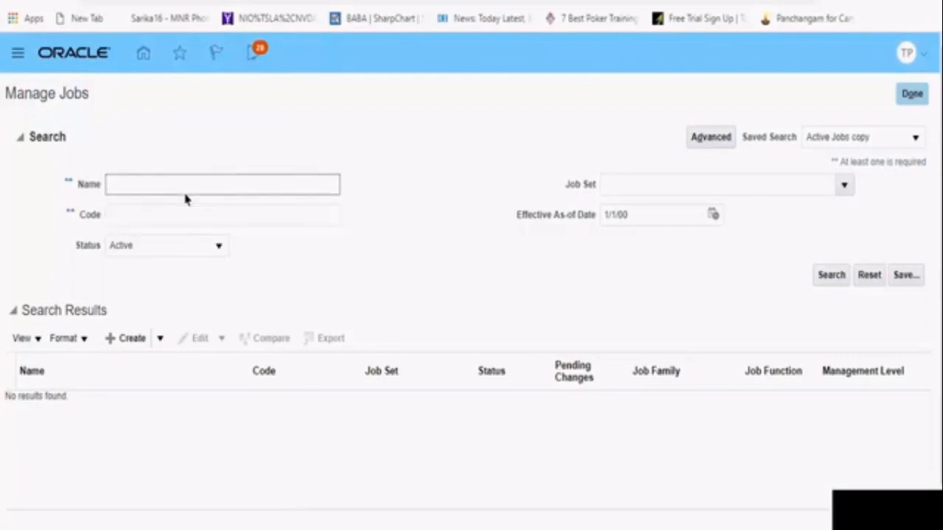
pyautogui.write('J002')
pyautogui.click(826, 280)
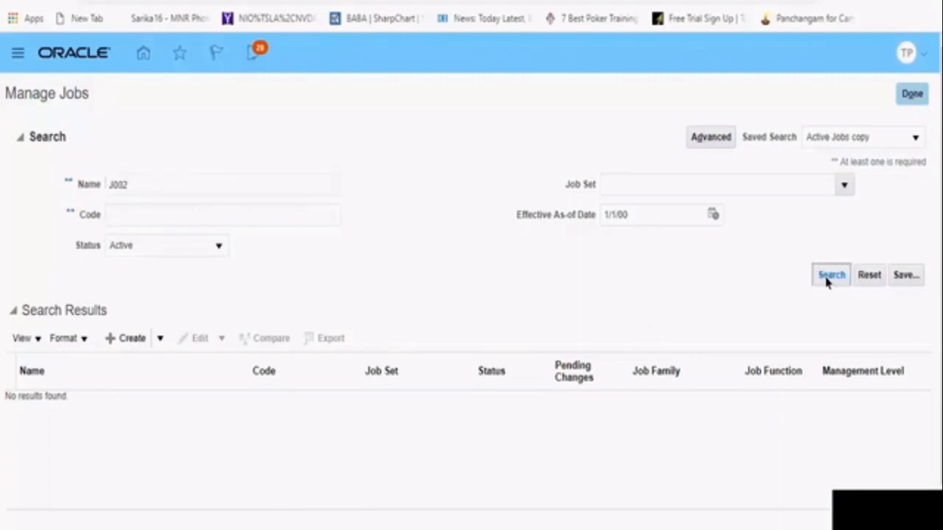
# Set the Effective As-of Date to 1/1/01 and repeat the search for J002
pyautogui.click(640, 215)
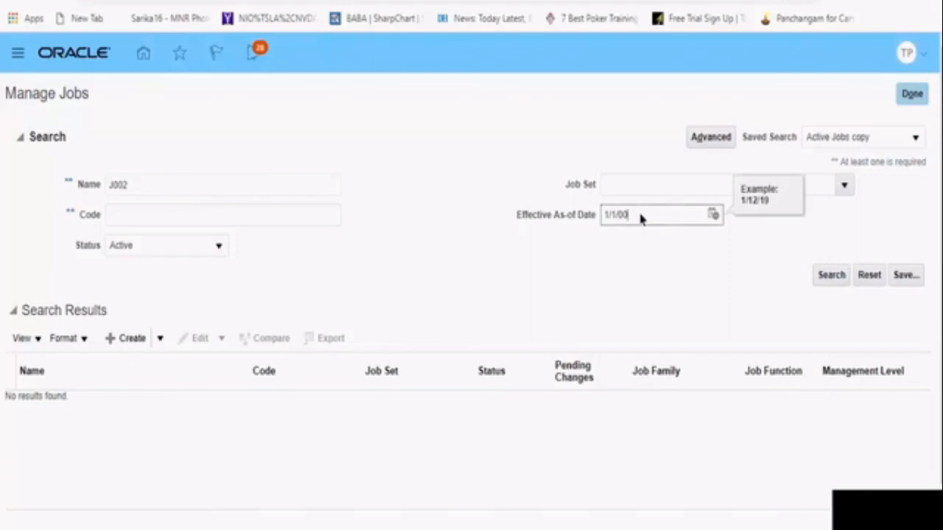
pyautogui.press('BackSpace')
pyautogui.write('1')
pyautogui.click(832, 275)
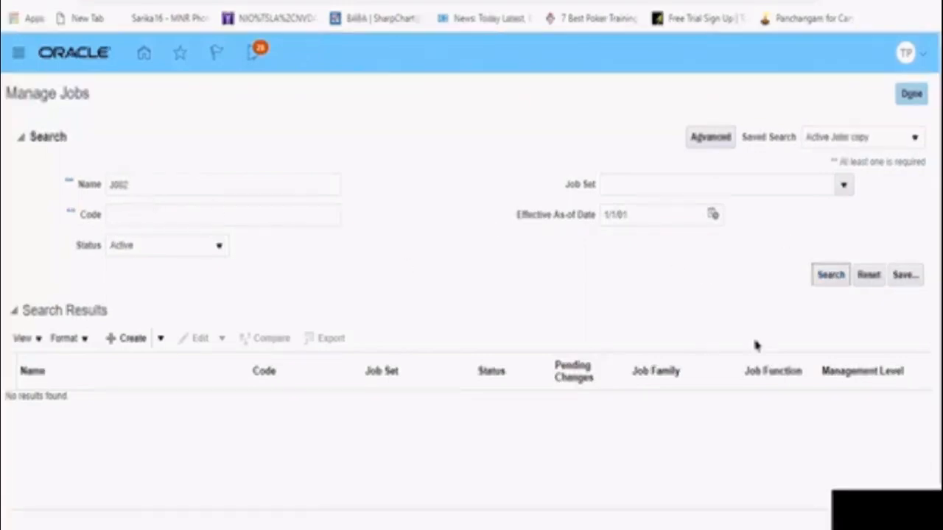
pyautogui.click(825, 281)
# Replace the Effective As-of Date with 1/12/19 and search for J002 again
pyautogui.click(636, 218)
pyautogui.press('BackSpace')
pyautogui.press('BackSpace')
pyautogui.press('BackSpace')
pyautogui.press('BackSpace')
pyautogui.press('BackSpace')
pyautogui.press('BackSpace')
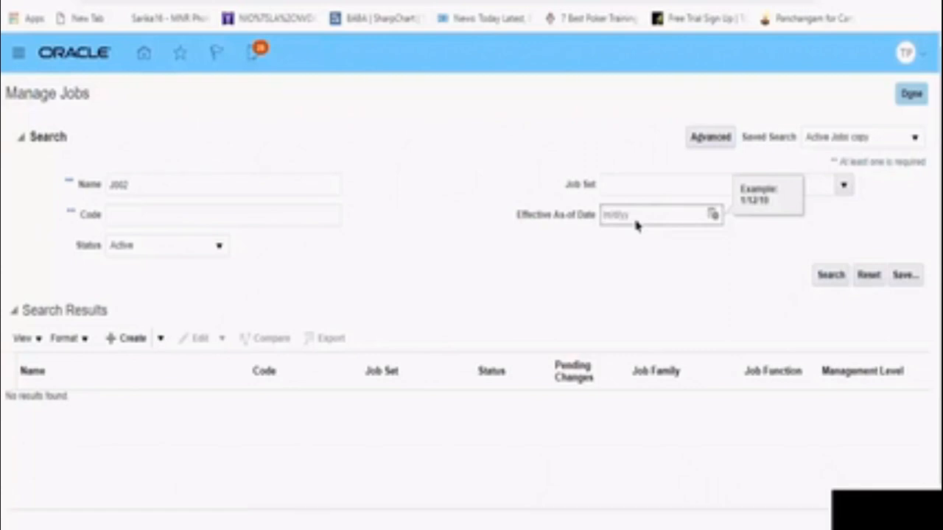
pyautogui.write('01/12/19')
pyautogui.click(831, 275)
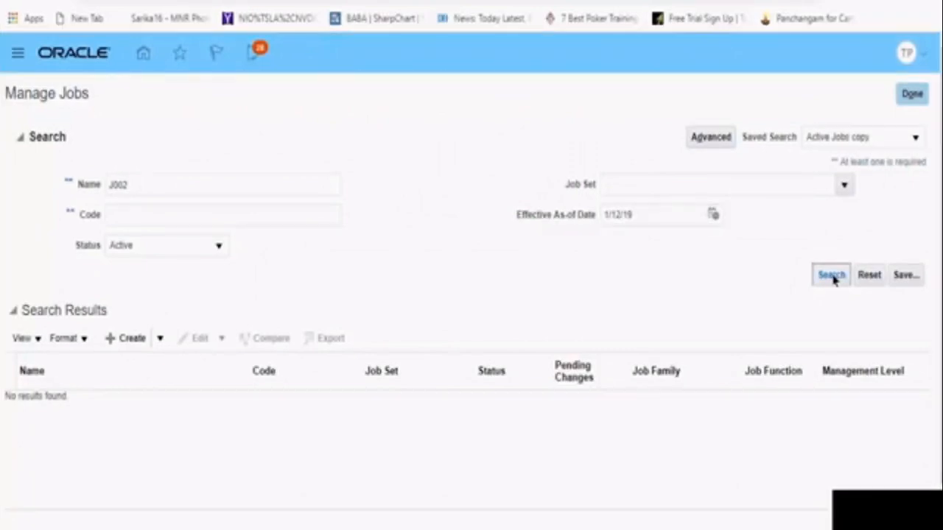
# Clear the Effective As-of Date and search for jobs using the name pattern J%
pyautogui.click(654, 216)
pyautogui.press('BackSpace')
pyautogui.press('BackSpace')
pyautogui.press('BackSpace')
pyautogui.press('BackSpace')
pyautogui.press('BackSpace')
pyautogui.press('BackSpace')
pyautogui.press('BackSpace')
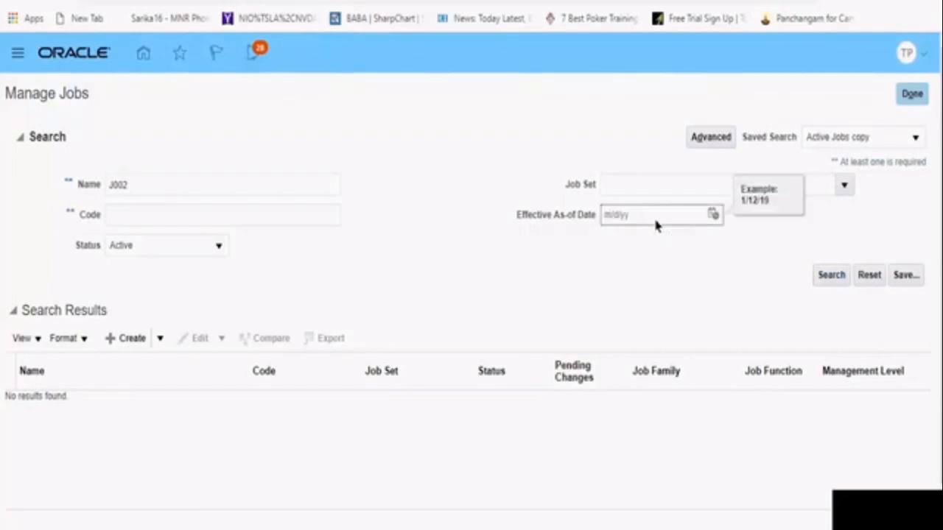
pyautogui.click(152, 186)
pyautogui.press('BackSpace')
pyautogui.press('BackSpace')
pyautogui.press('BackSpace')
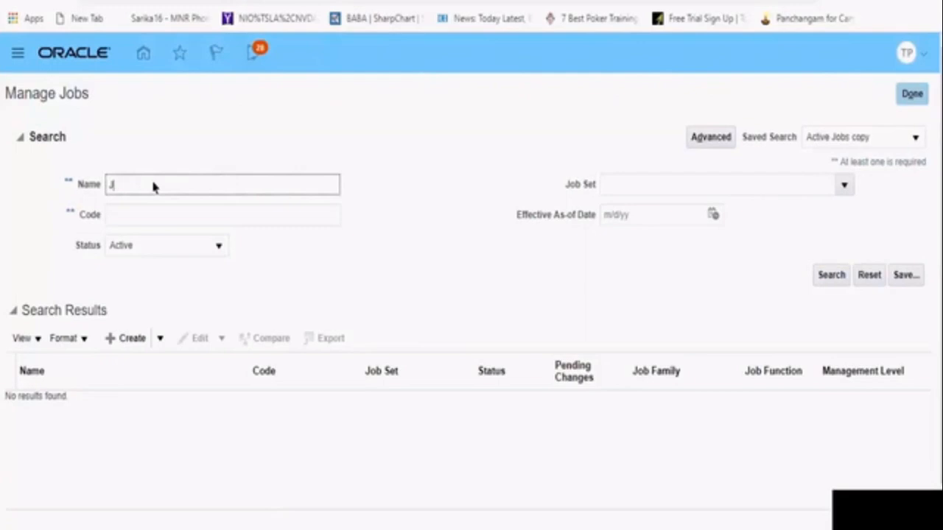
pyautogui.write('%')
pyautogui.click(830, 276)
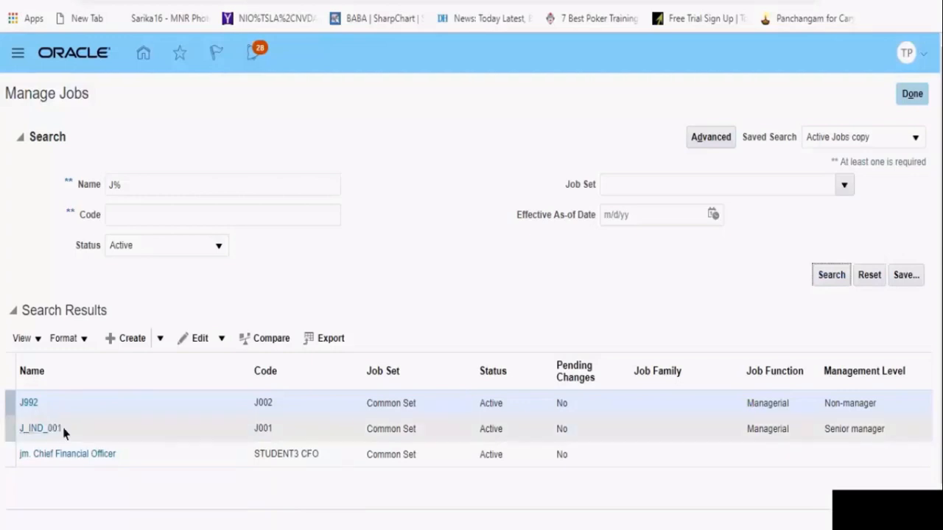
# Open the job J992 with code J002 from the search results and start editing it in Correct mode
pyautogui.click(29, 405)
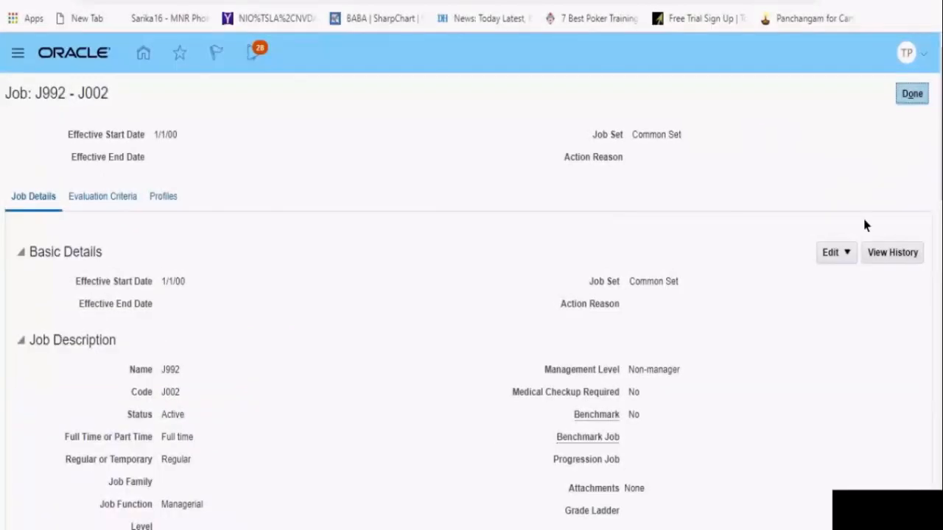
pyautogui.click(834, 254)
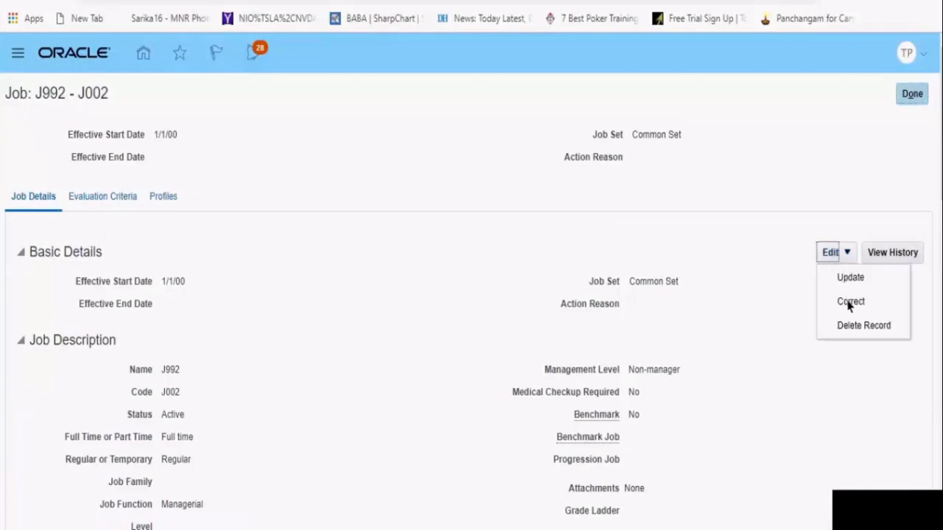
pyautogui.click(849, 303)
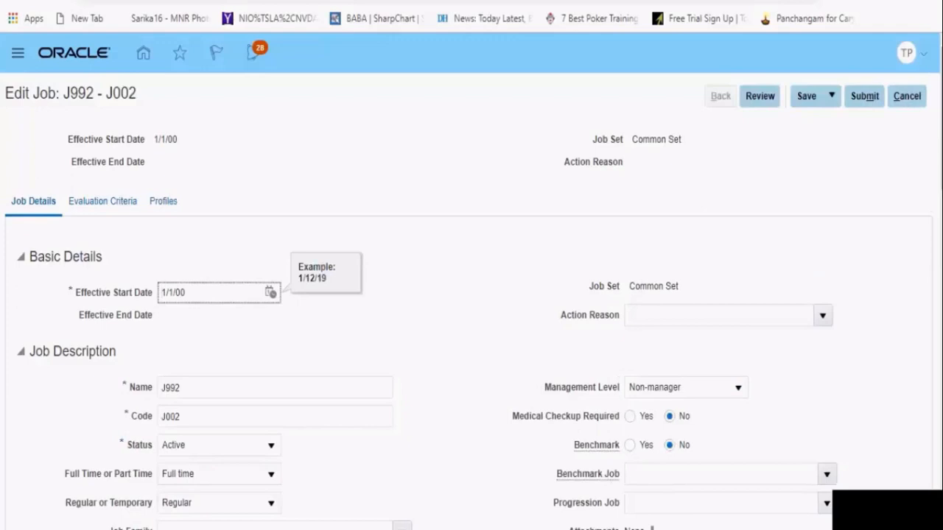
# Change the job's Name to J002 in the Job Description section
pyautogui.scroll(-6, 472, 281)
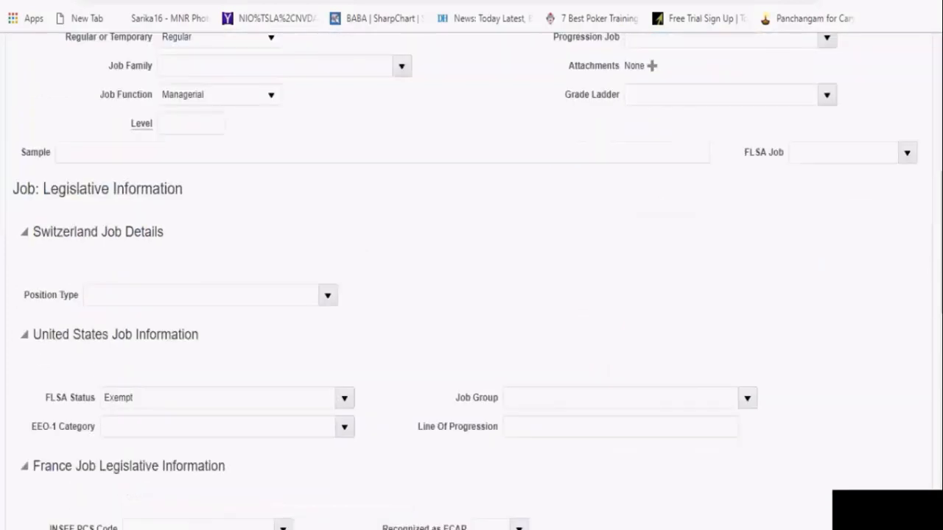
pyautogui.scroll(6, 286, 262)
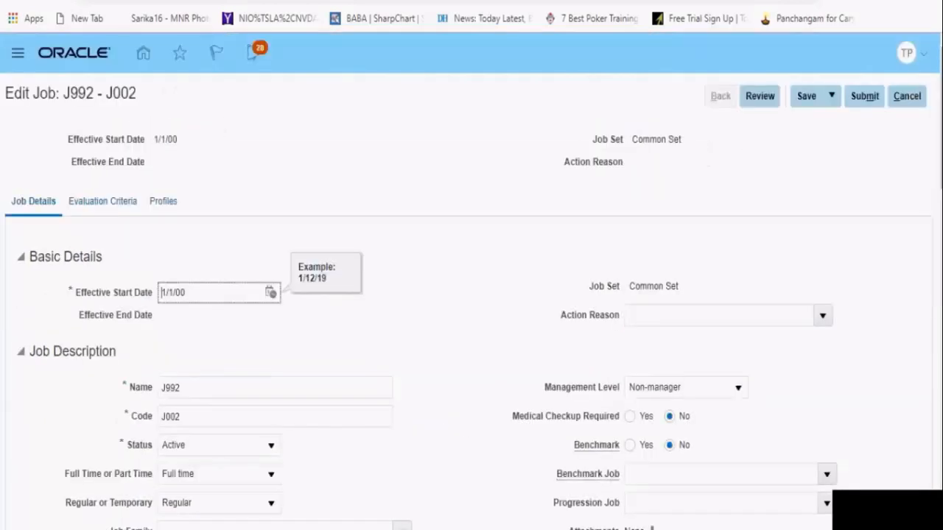
pyautogui.click(173, 391)
pyautogui.press('BackSpace')
pyautogui.press('BackSpace')
pyautogui.write('00')
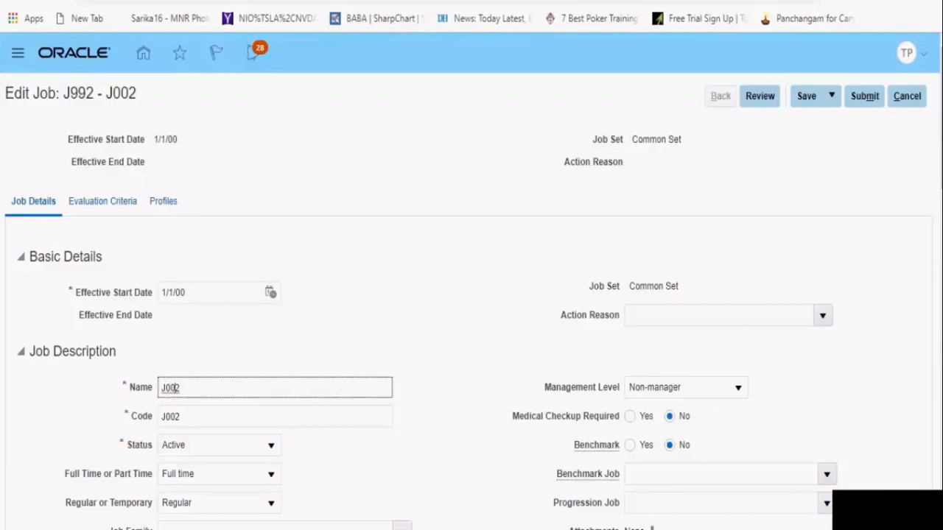
# Add a row to the Valid Grades table and look up grades starting with Sys, and again with just S
pyautogui.scroll(-15, 472, 295)
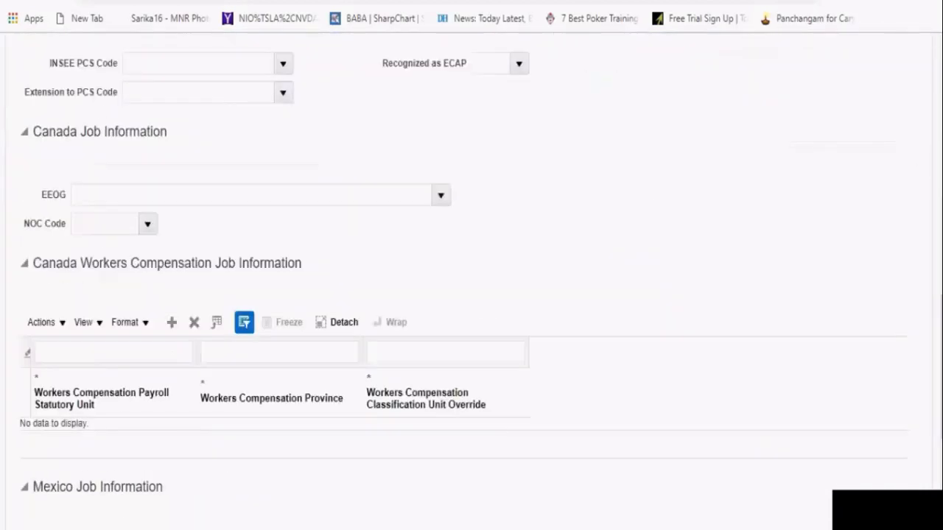
pyautogui.scroll(-6, 471, 295)
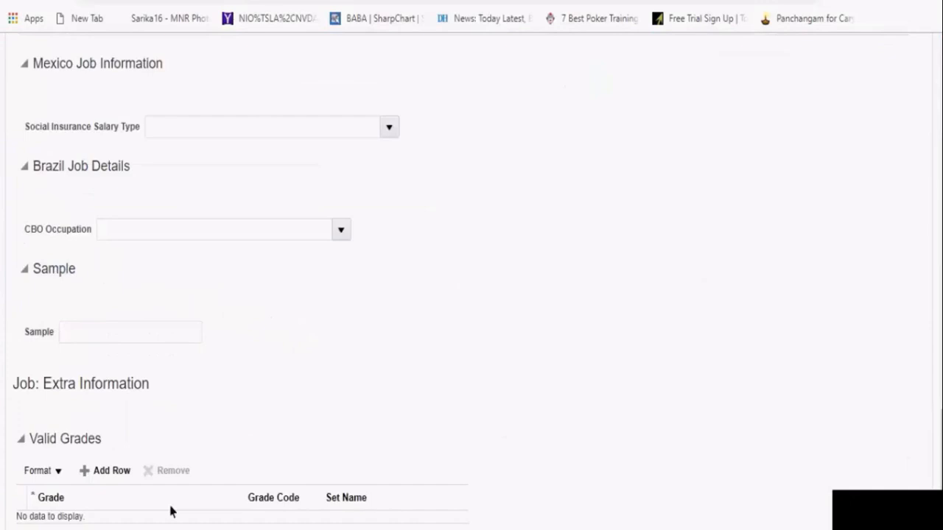
pyautogui.click(85, 475)
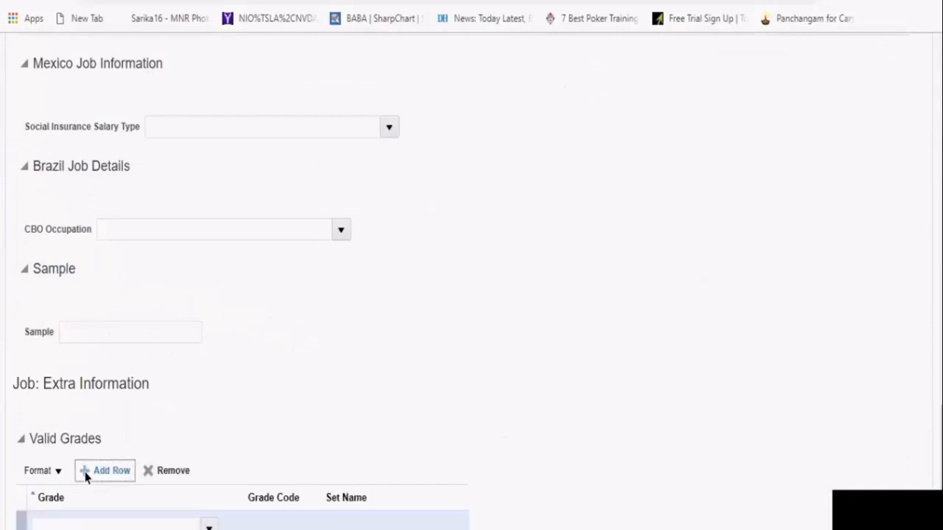
pyautogui.click(88, 524)
pyautogui.write('Sys')
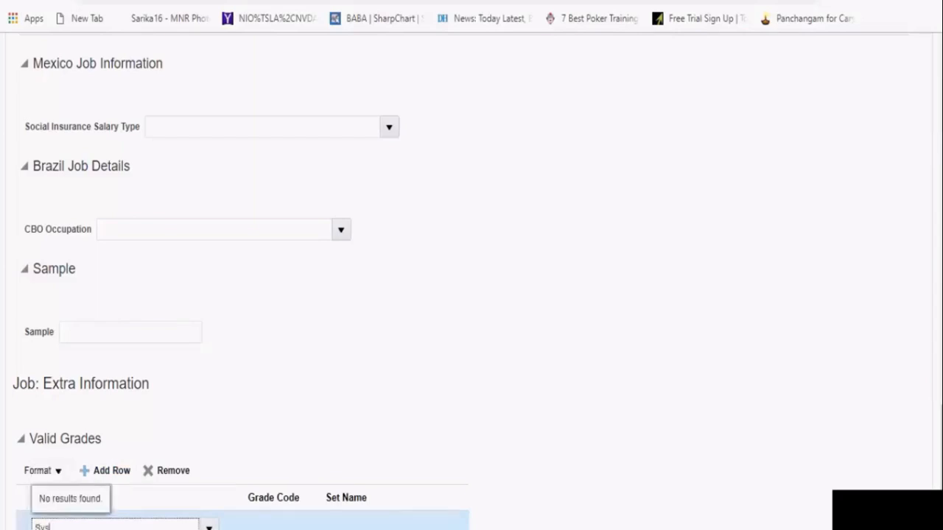
pyautogui.press('BackSpace')
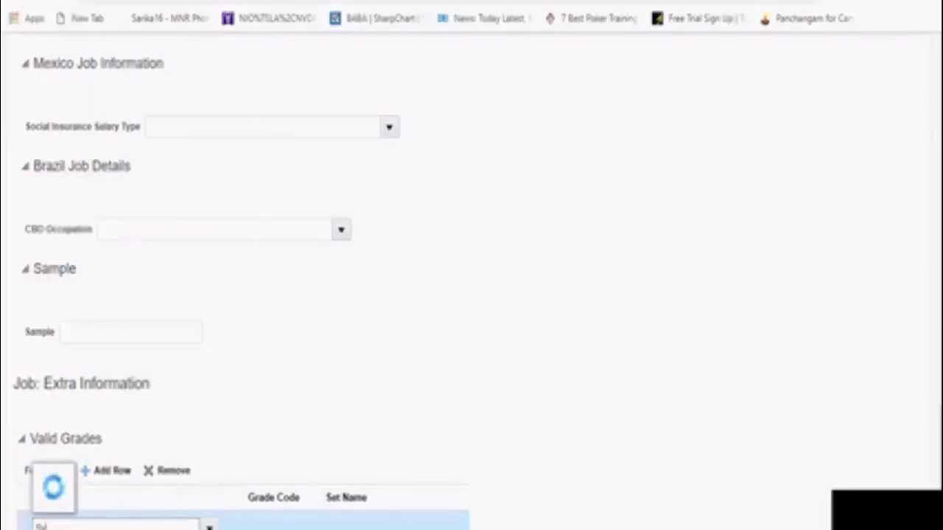
pyautogui.press('BackSpace')
pyautogui.scroll(-1, 356, 510)
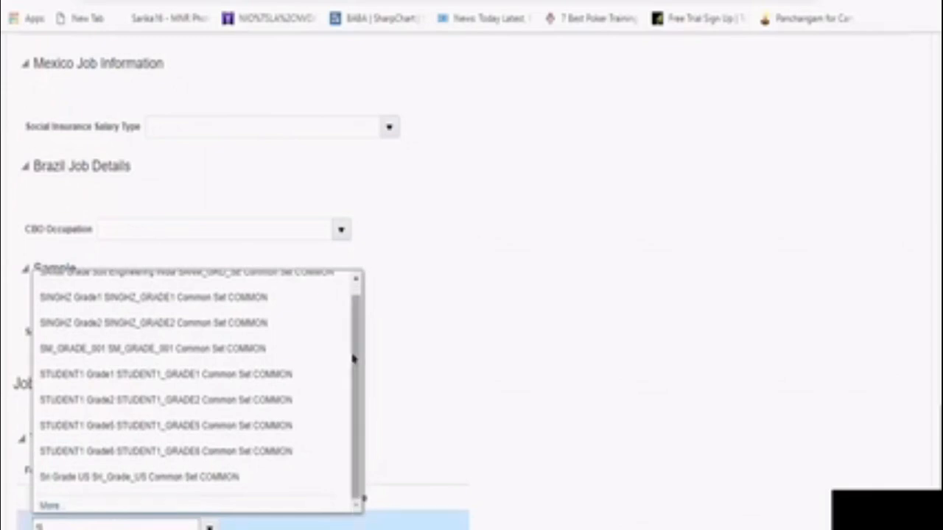
pyautogui.moveTo(353, 359); pyautogui.dragTo(357, 291)
pyautogui.click(471, 414)
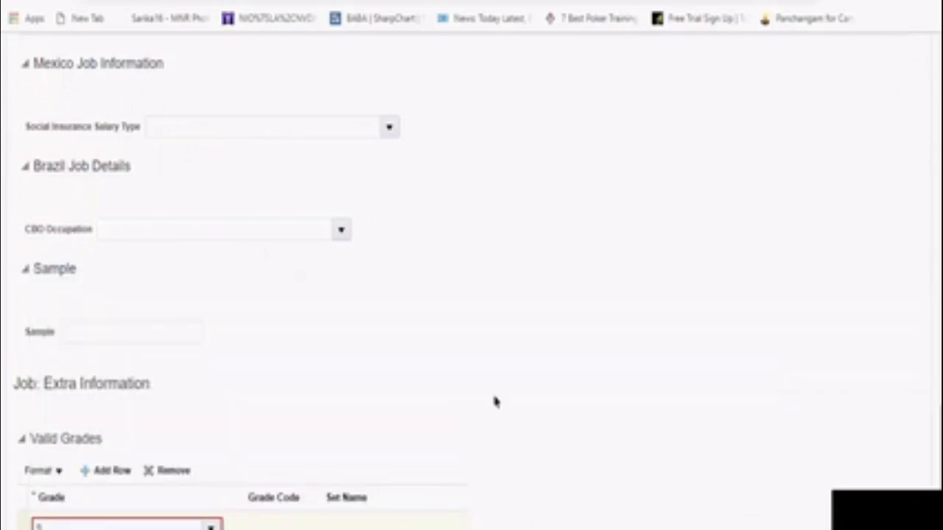
# Clear the Grade entry in the new Valid Grades row and search the grades by the name pattern S%
pyautogui.click(81, 528)
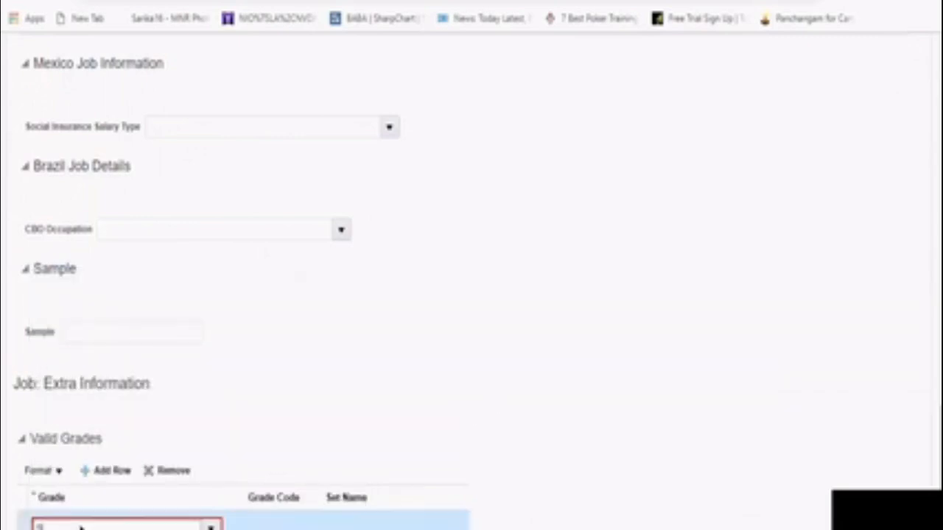
pyautogui.press('BackSpace')
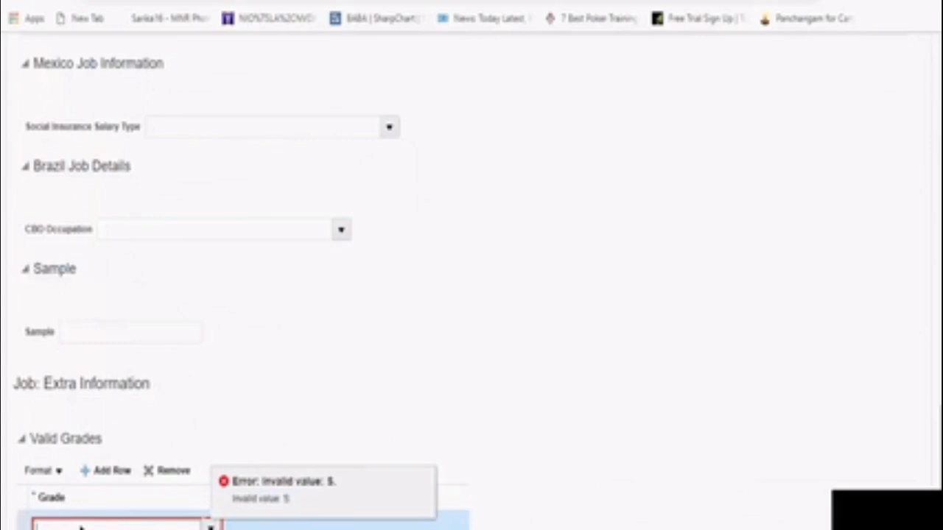
pyautogui.click(536, 474)
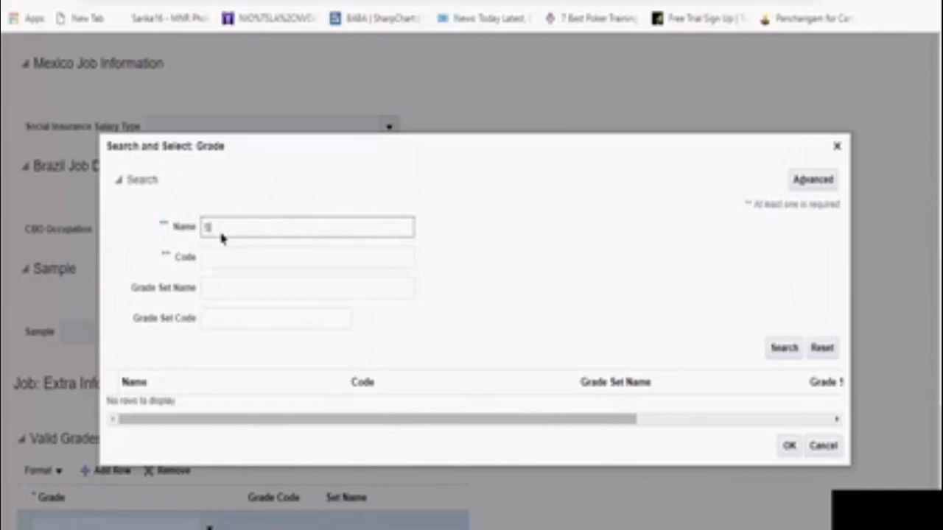
pyautogui.write('%')
pyautogui.click(784, 347)
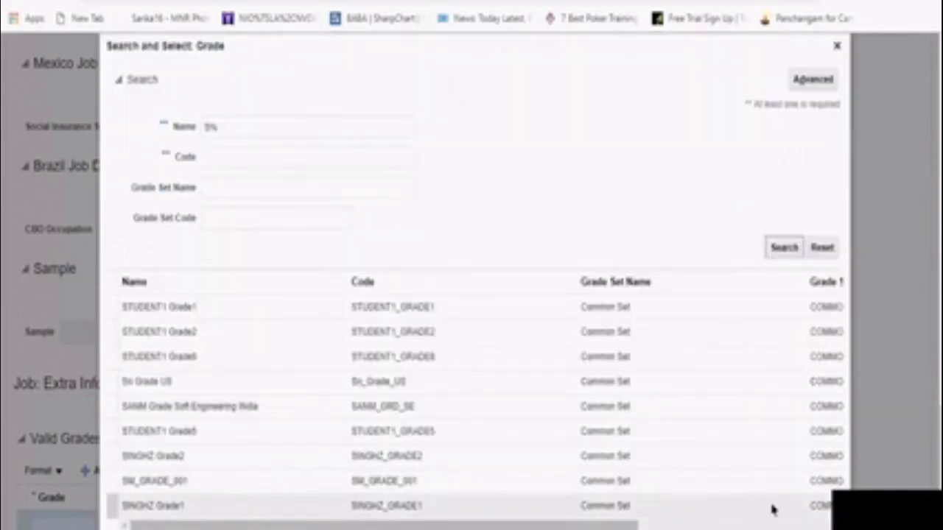
# Narrow the grade search to the name pattern Sy%
pyautogui.scroll(-1, 772, 510)
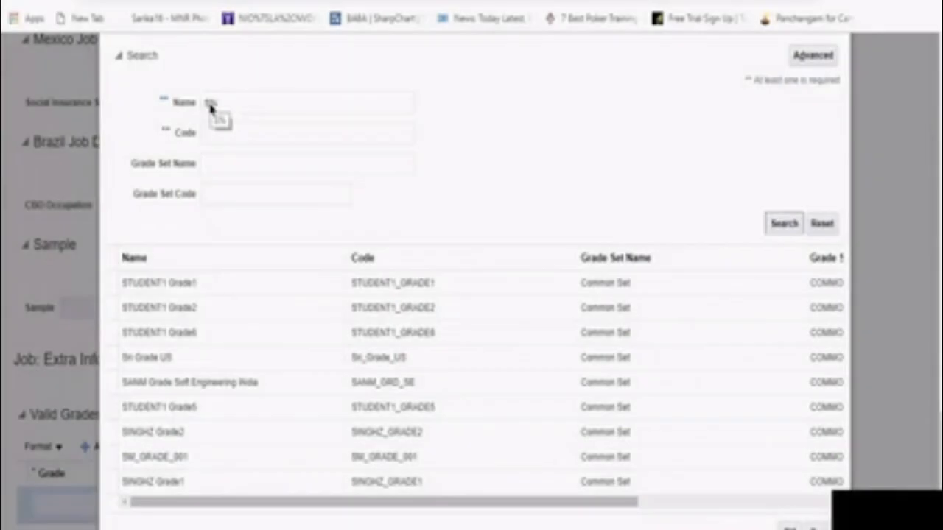
pyautogui.click(211, 107)
pyautogui.write('St%')
pyautogui.click(783, 227)
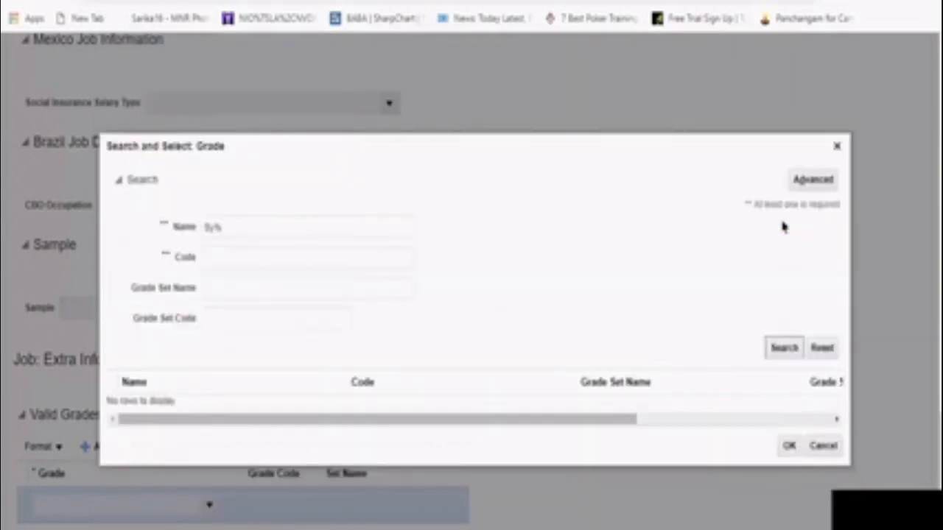
# Search for grades by the name pattern SA%, and repeat the search with the code pattern SA% added
pyautogui.click(212, 234)
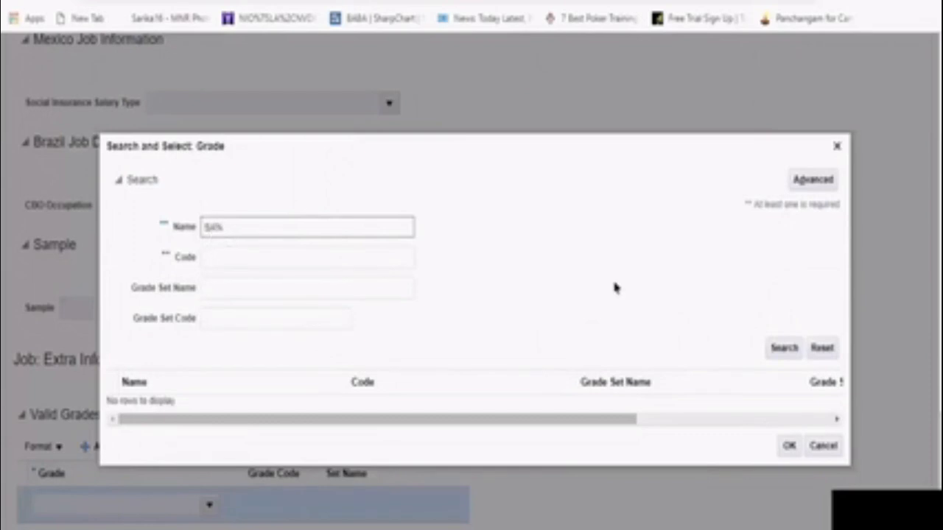
pyautogui.click(781, 352)
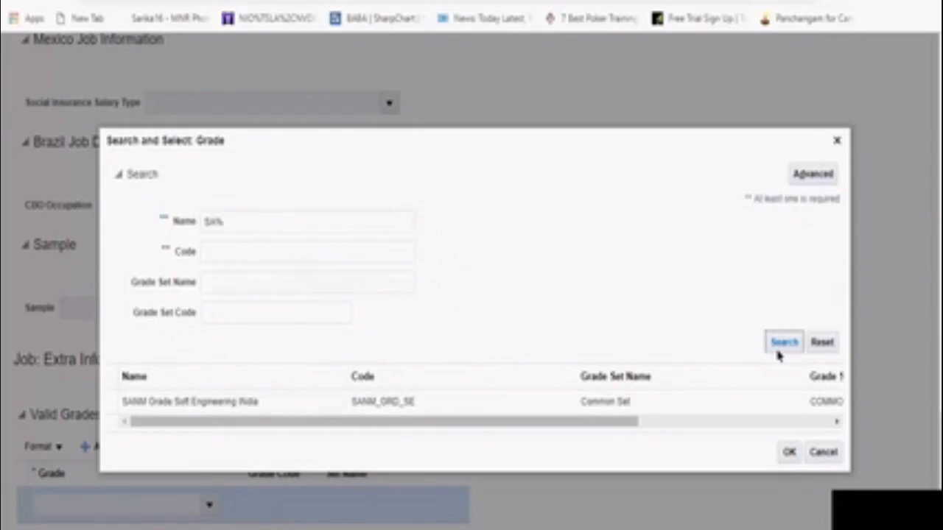
pyautogui.click(237, 258)
pyautogui.write('SAN')
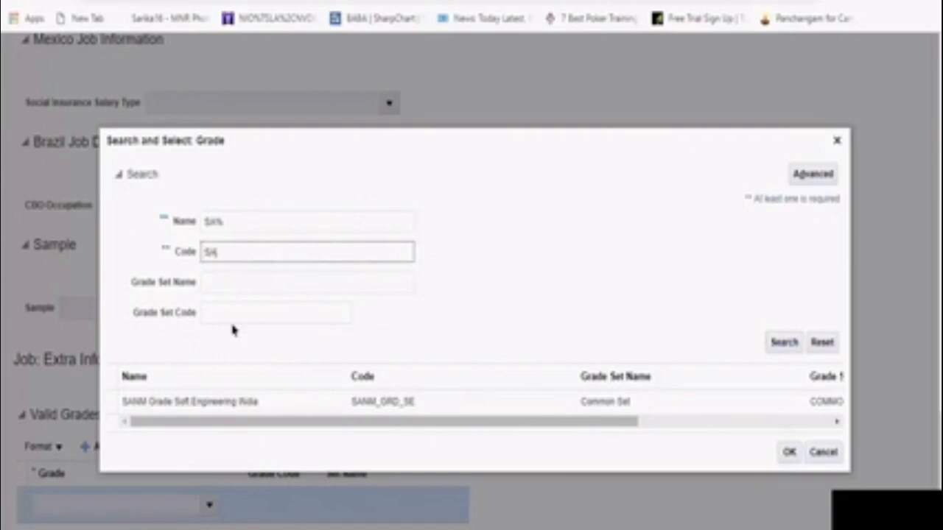
pyautogui.write('%')
pyautogui.click(774, 346)
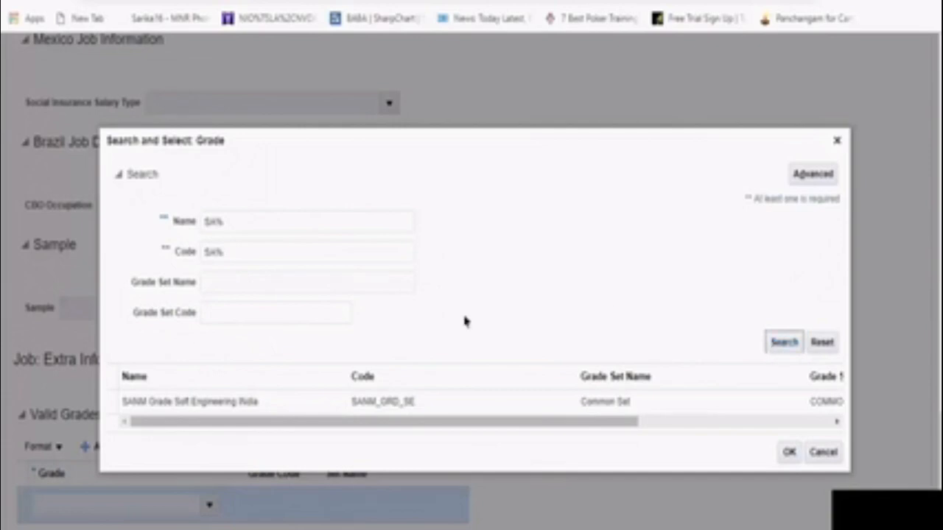
# Clear the name and code criteria and try to search for grades by the Grade Set Name LN% alone
pyautogui.click(243, 224)
pyautogui.press('BackSpace')
pyautogui.press('BackSpace')
pyautogui.press('BackSpace')
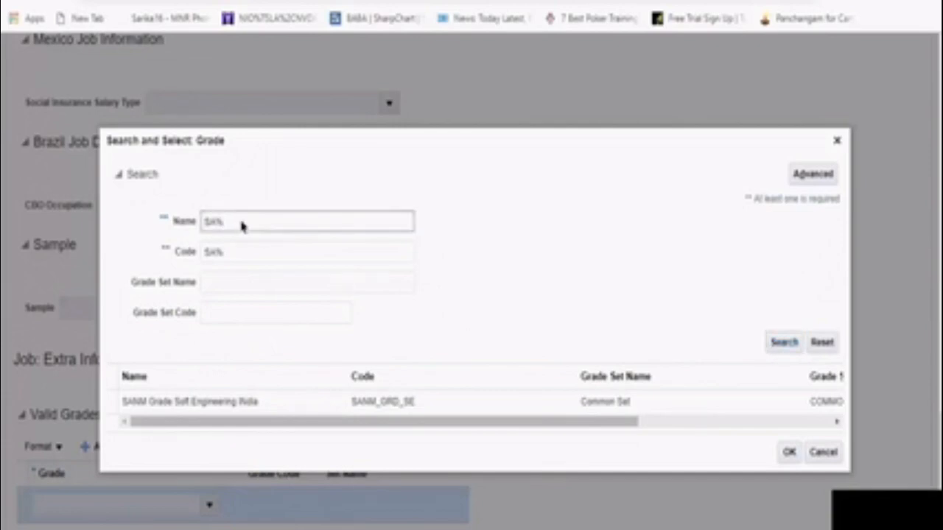
pyautogui.click(236, 252)
pyautogui.press('BackSpace')
pyautogui.press('BackSpace')
pyautogui.press('BackSpace')
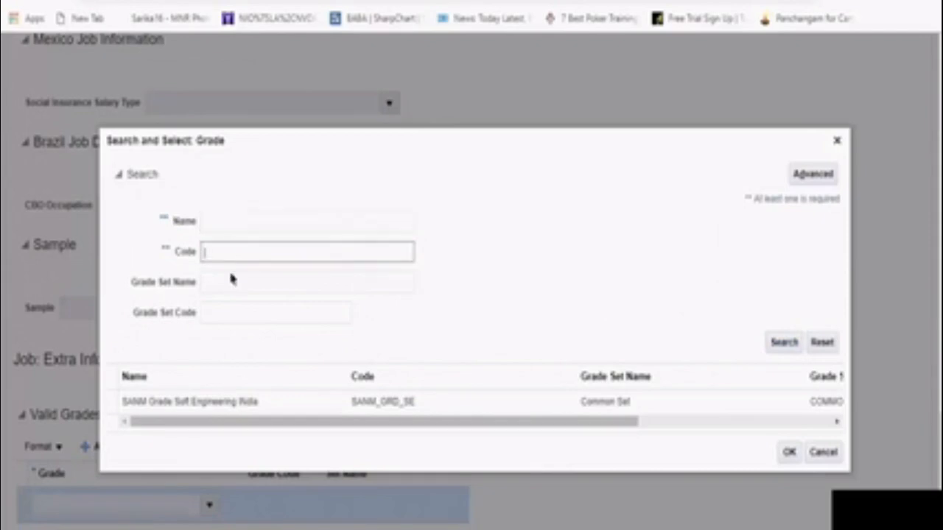
pyautogui.click(228, 280)
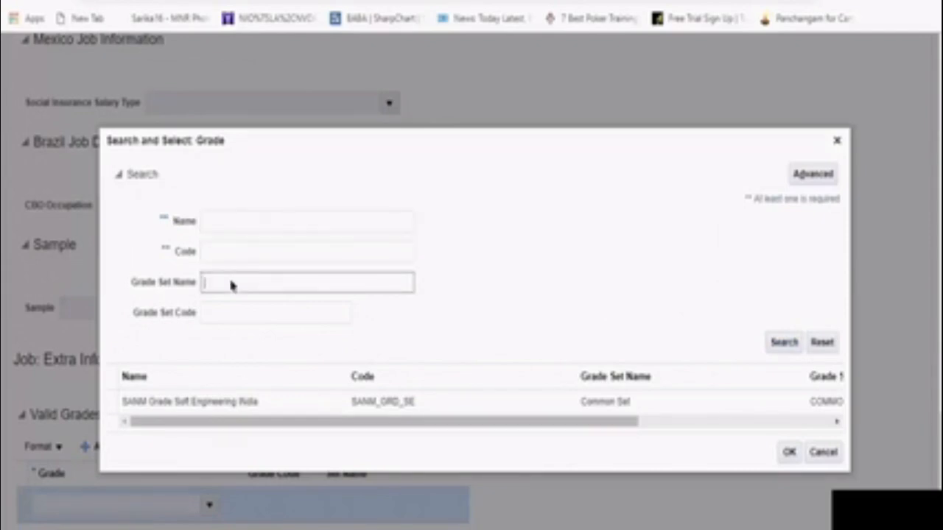
pyautogui.write('US')
pyautogui.write('I')
pyautogui.write('N%')
pyautogui.click(784, 343)
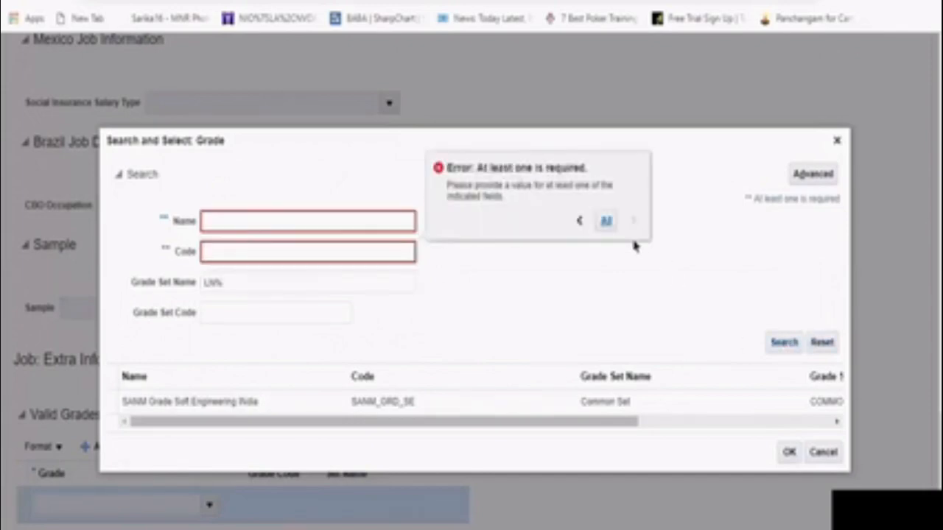
# Search for grades with name S%, code s% and Grade Set Name LN%, and close the grade search without choosing one
pyautogui.click(274, 224)
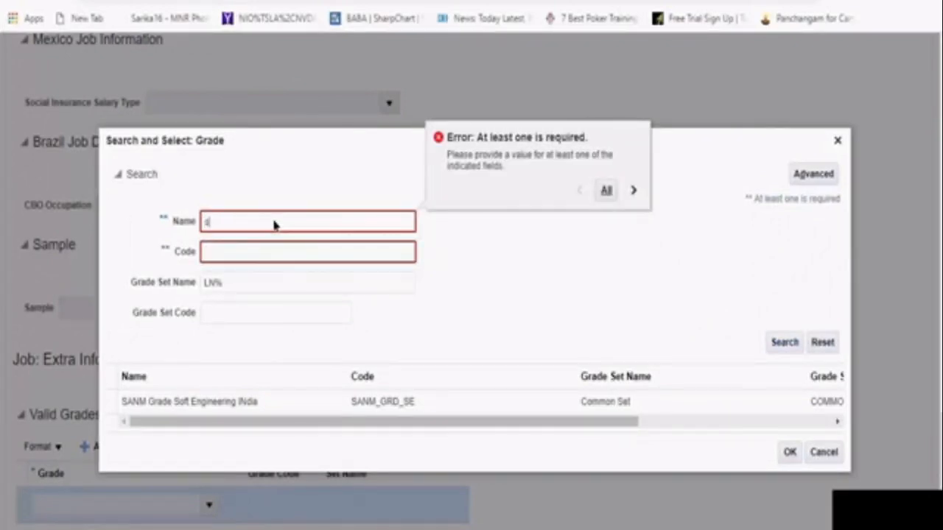
pyautogui.write('S%')
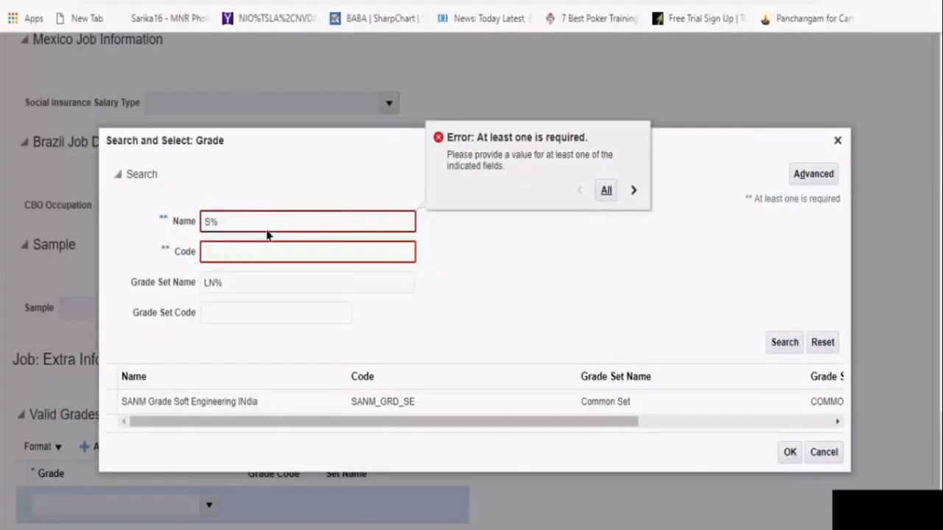
pyautogui.click(252, 254)
pyautogui.write('s%')
pyautogui.click(784, 341)
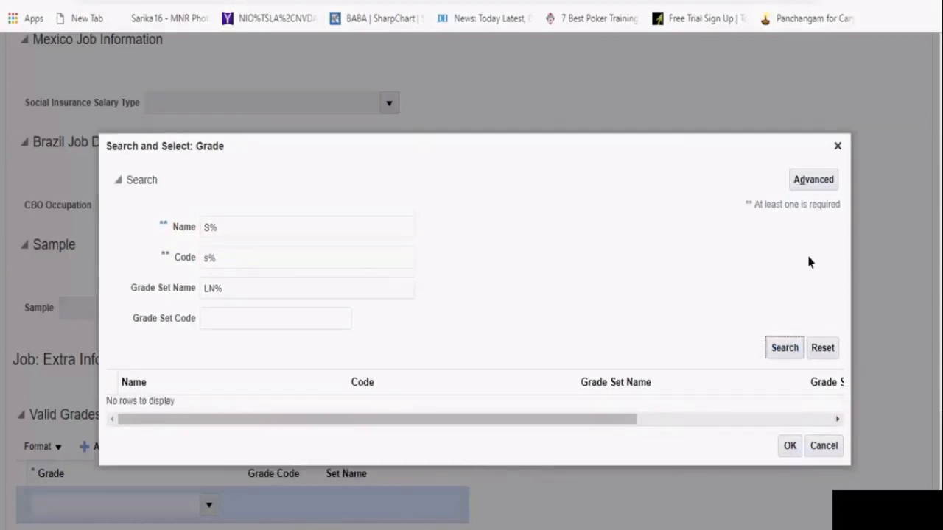
pyautogui.click(838, 148)
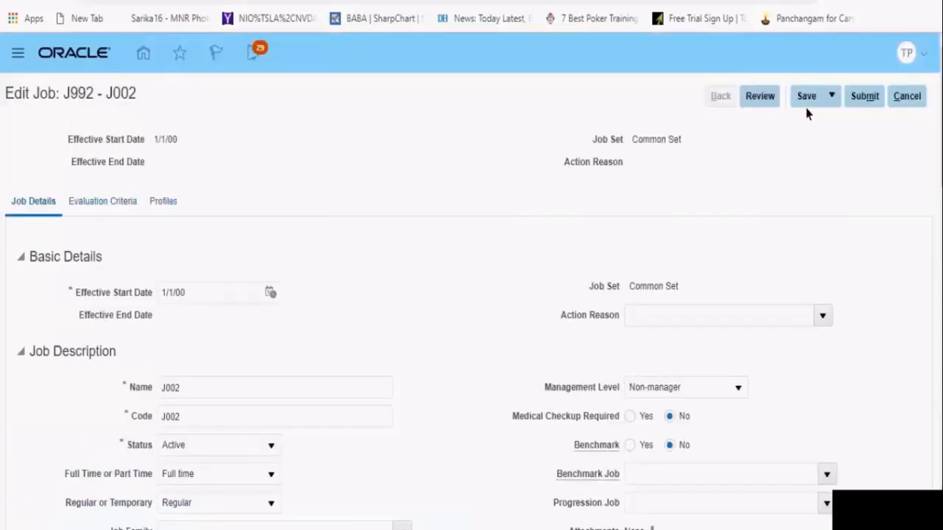
# Remove the empty row from the Valid Grades table and submit the corrected job J002
pyautogui.click(863, 104)
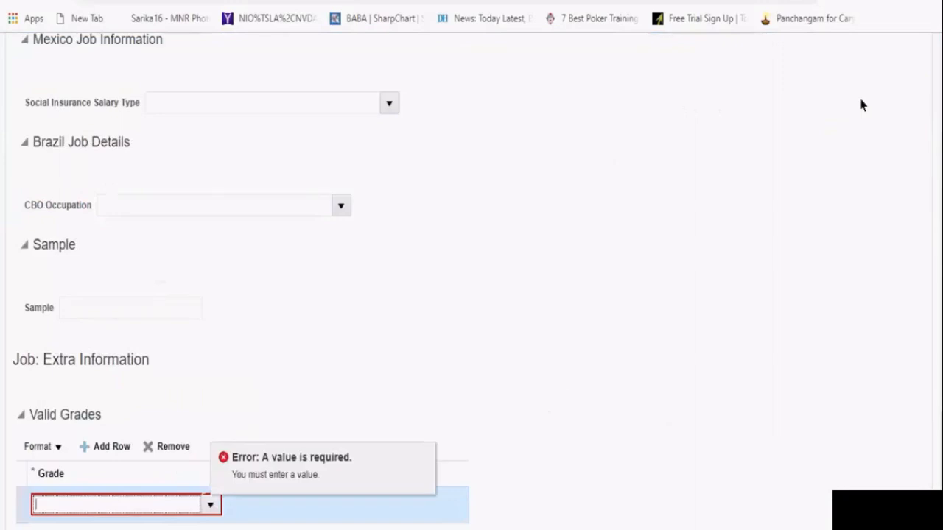
pyautogui.click(160, 456)
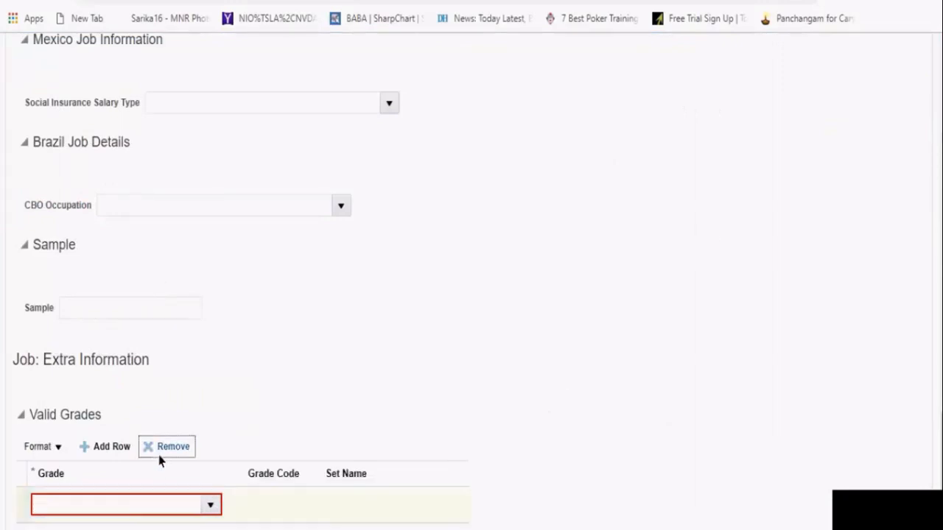
pyautogui.scroll(15, 471, 280)
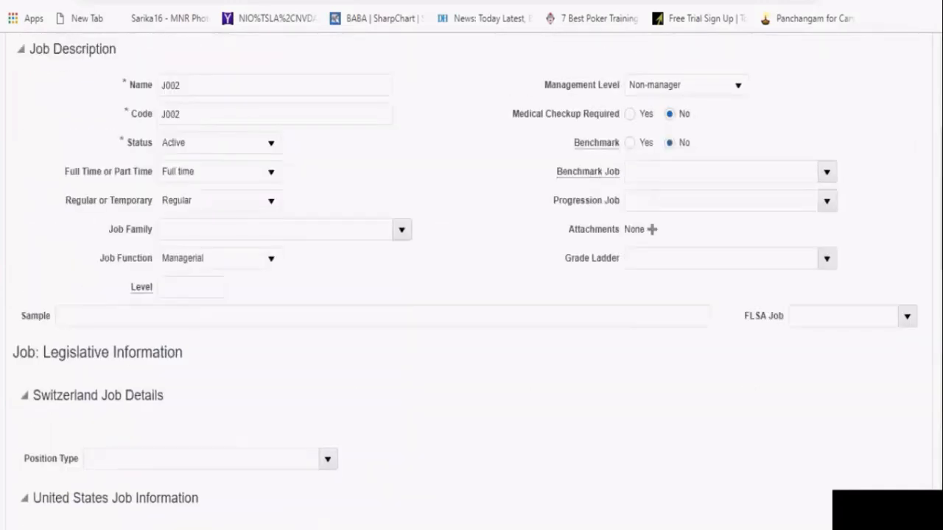
pyautogui.click(859, 99)
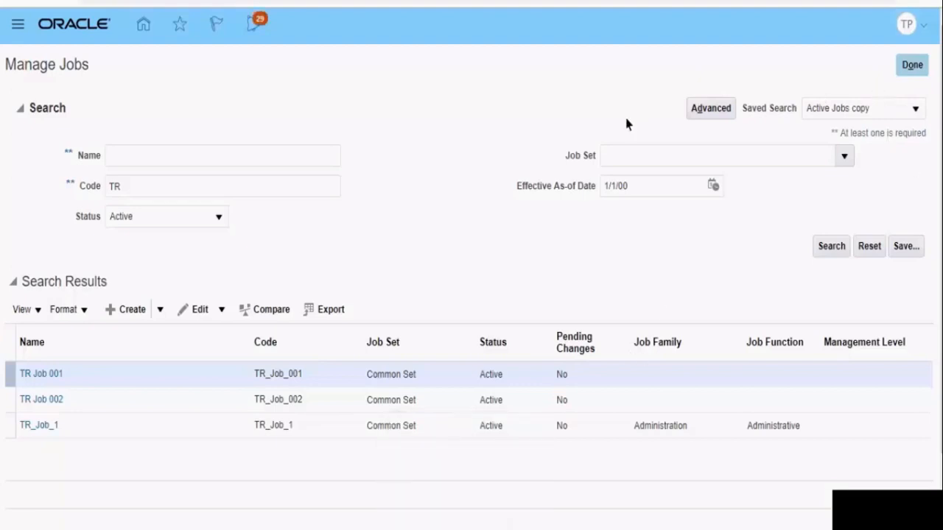
# Leave Manage Jobs, search the setup tasks for %manage%position% and open the Manage Positions task
pyautogui.click(919, 65)
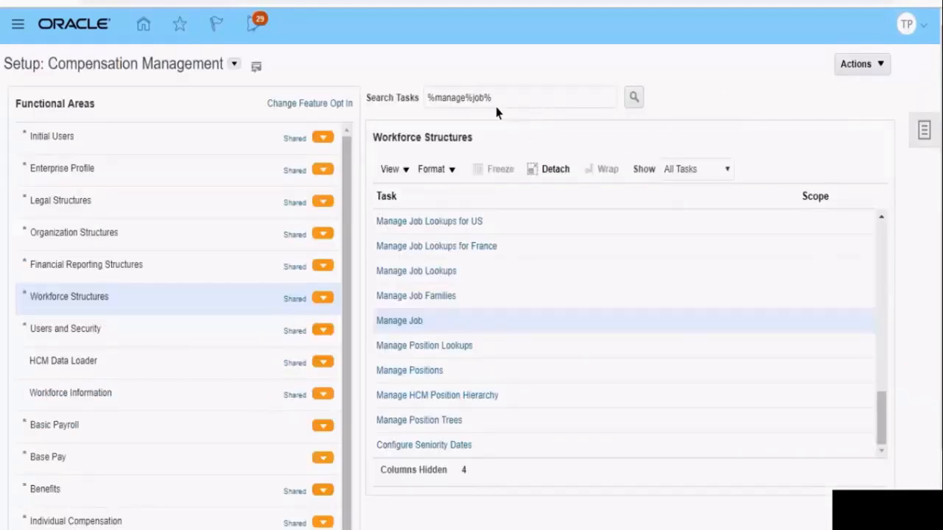
pyautogui.click(486, 103)
pyautogui.press('BackSpace')
pyautogui.press('BackSpace')
pyautogui.press('BackSpace')
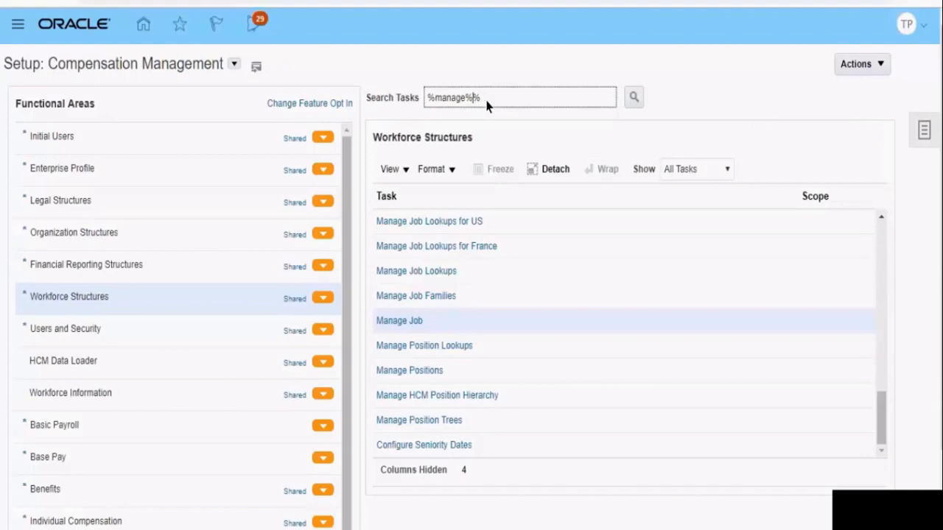
pyautogui.write('position')
pyautogui.press('Return')
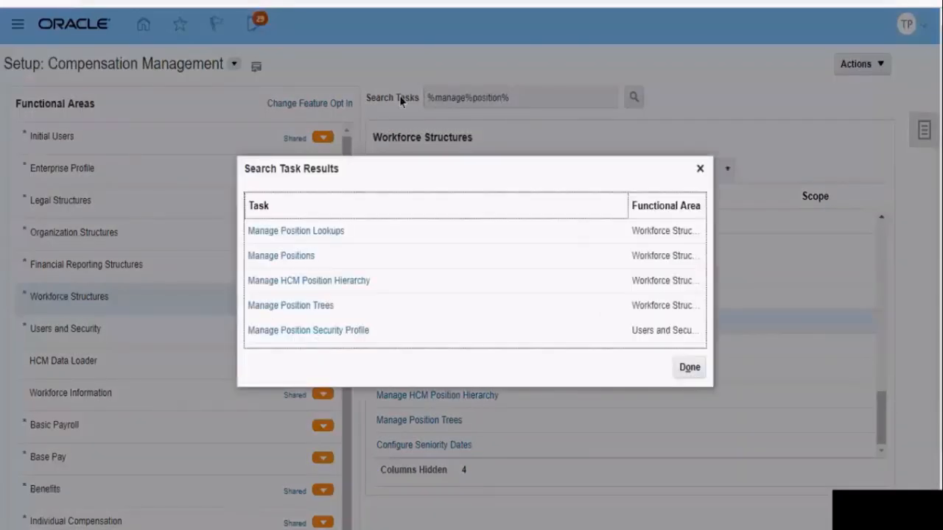
pyautogui.click(293, 259)
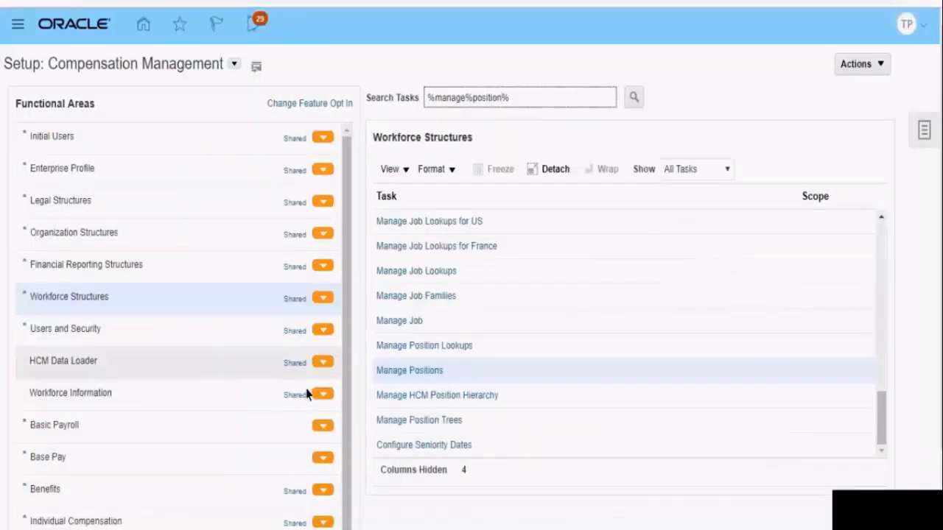
pyautogui.click(418, 372)
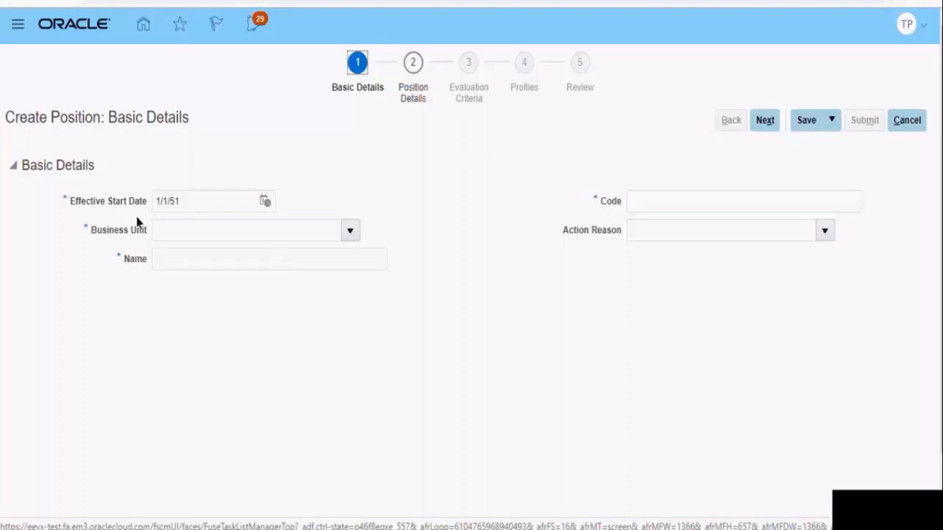
# Fill in the new position's basic details with business unit TR_BU_US and TR_Position_001 as name and code
pyautogui.click(163, 234)
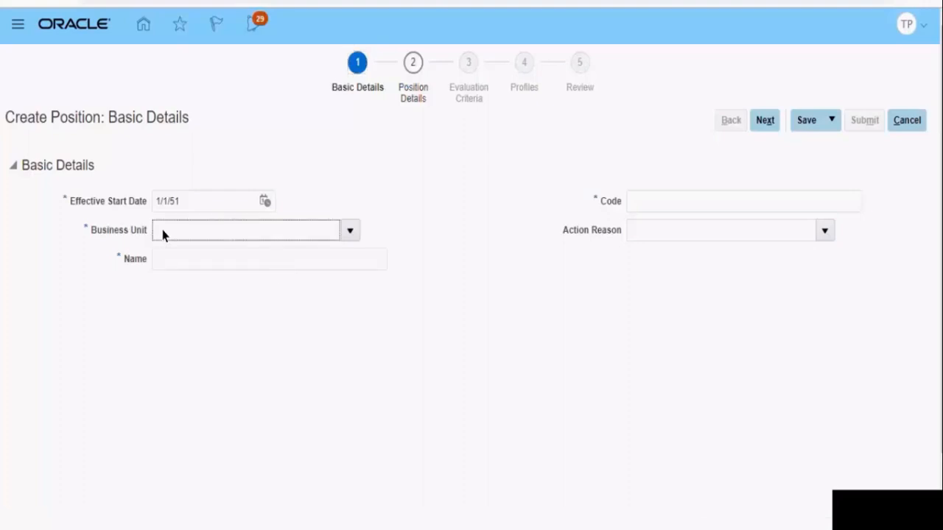
pyautogui.write('TR')
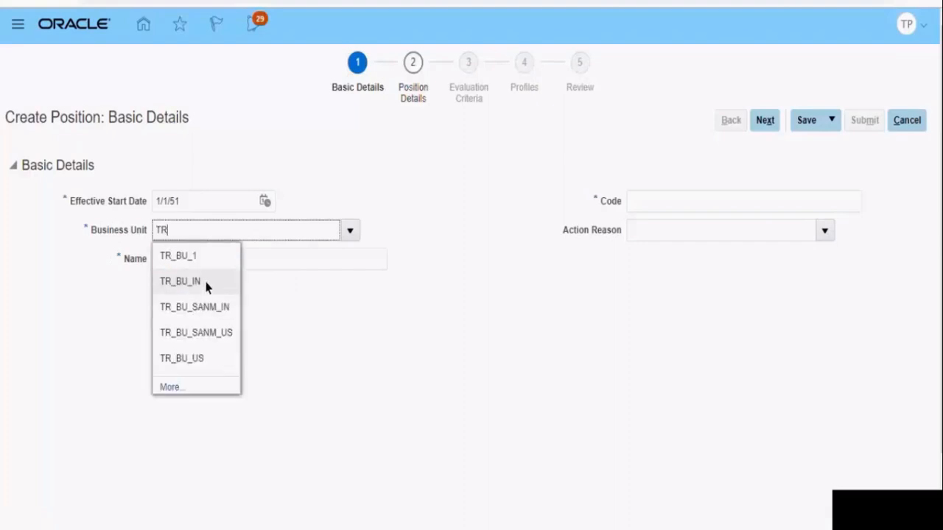
pyautogui.click(208, 360)
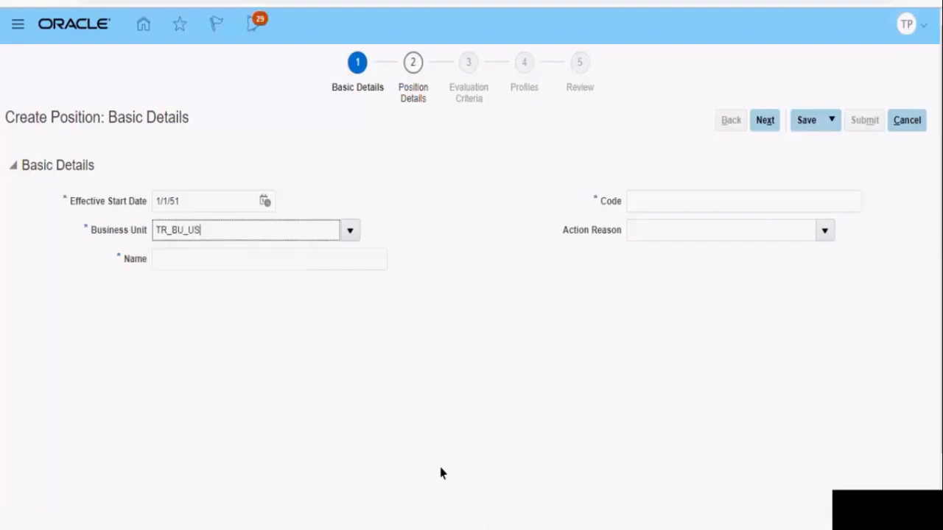
pyautogui.click(529, 529)
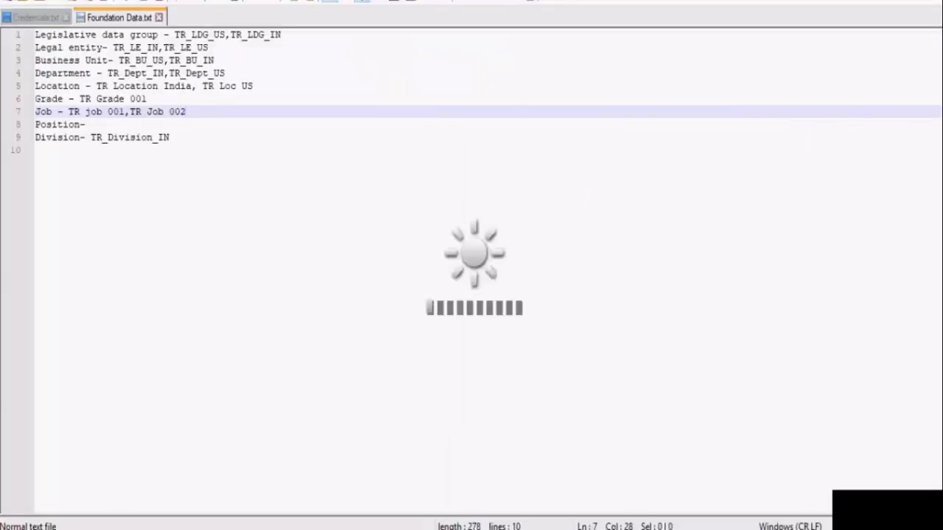
pyautogui.hotkey('alt', 'Tab')
pyautogui.click(182, 260)
pyautogui.write('TR_')
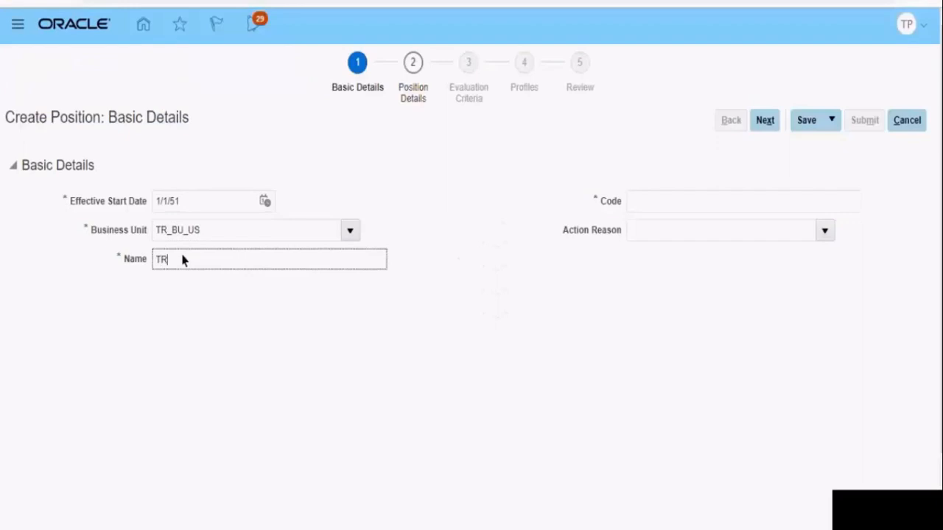
pyautogui.write('Position_001')
pyautogui.doubleClick(185, 261)
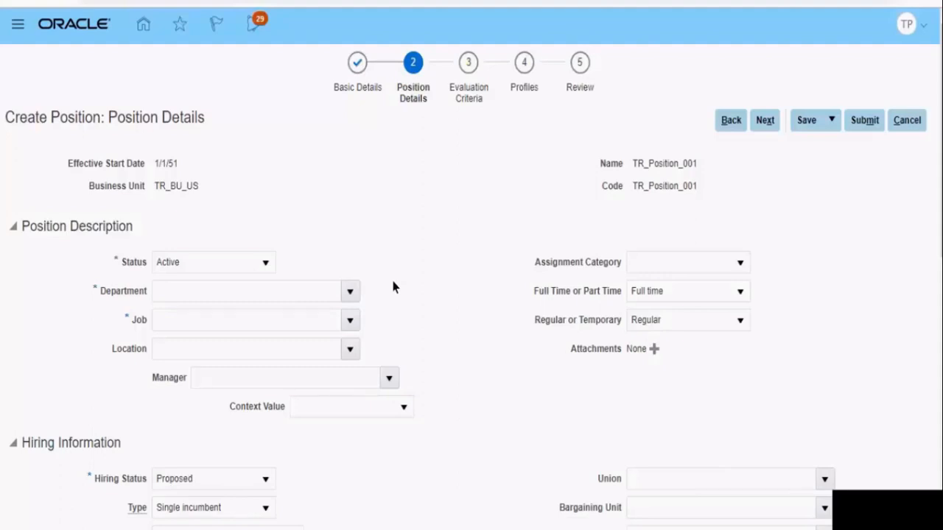
# Set the position's department to TR_Dept_US and its job to TR_Job_1
pyautogui.click(307, 291)
pyautogui.write('TR')
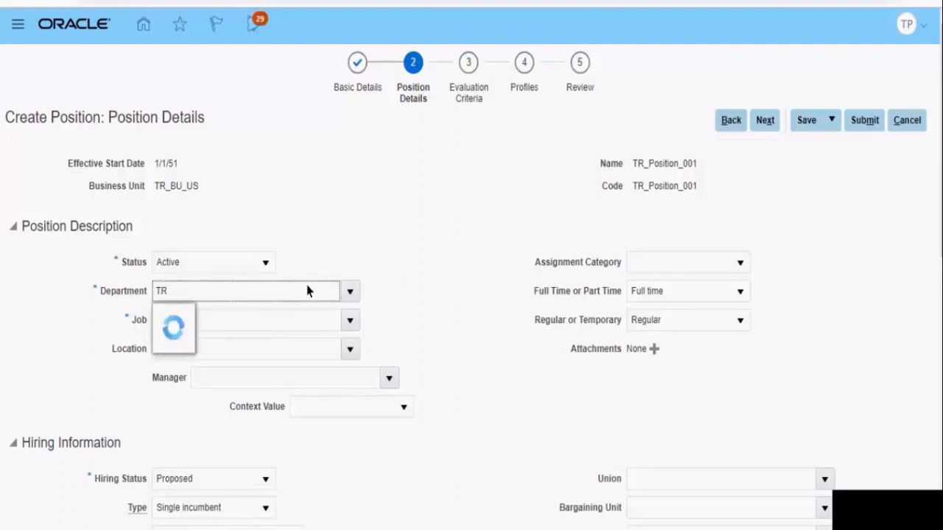
pyautogui.click(223, 419)
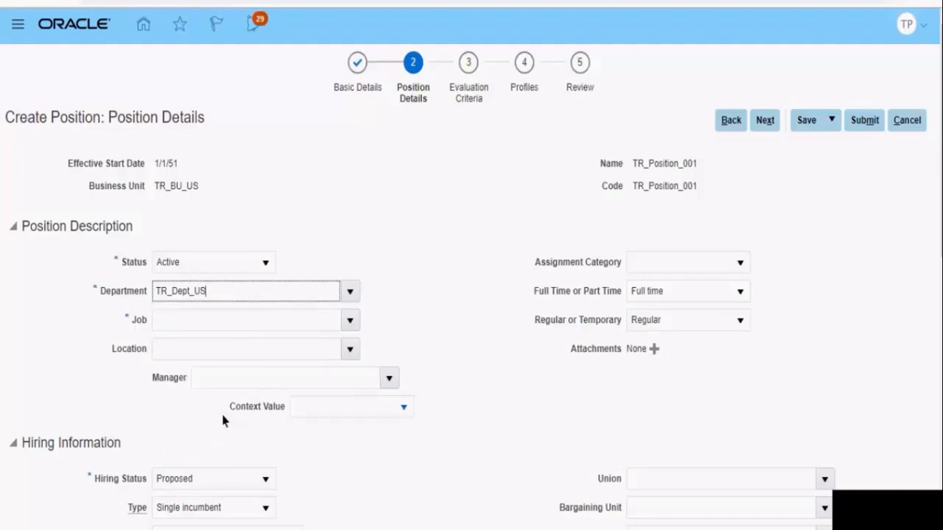
pyautogui.click(186, 327)
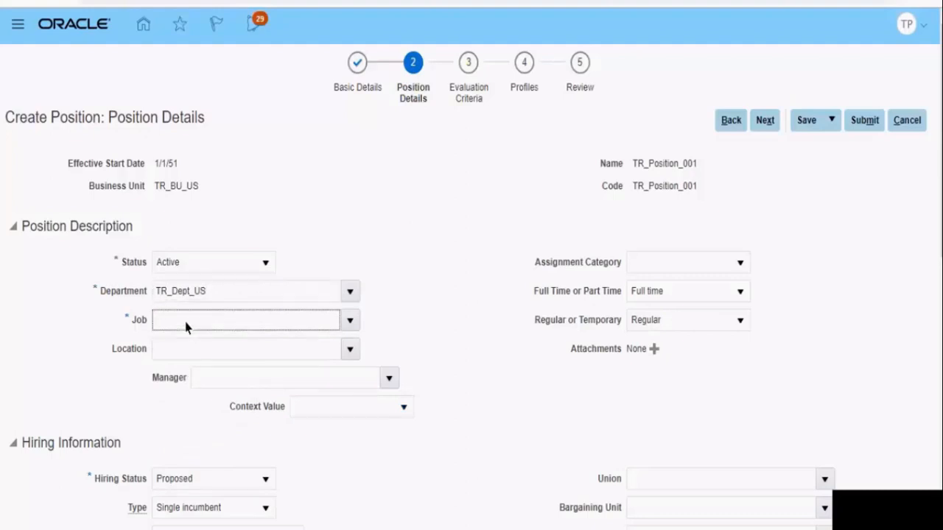
pyautogui.write('TR')
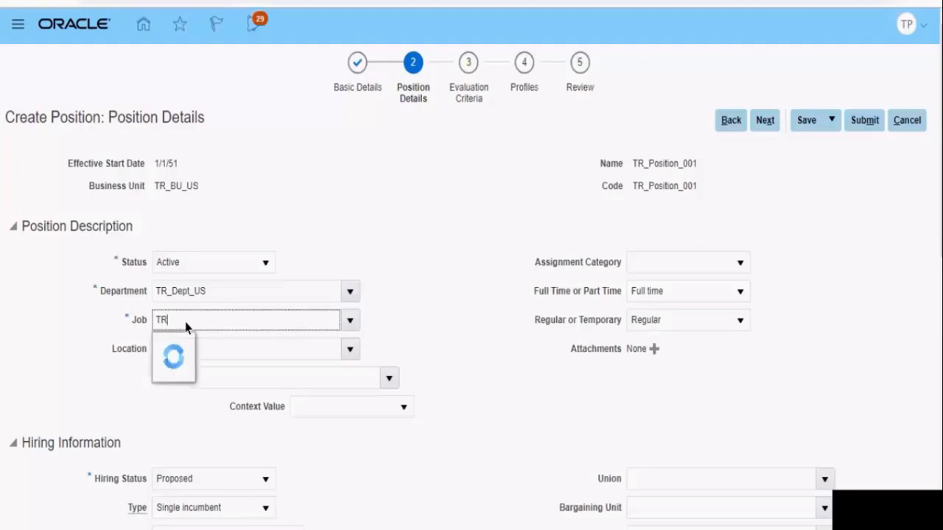
pyautogui.click(186, 341)
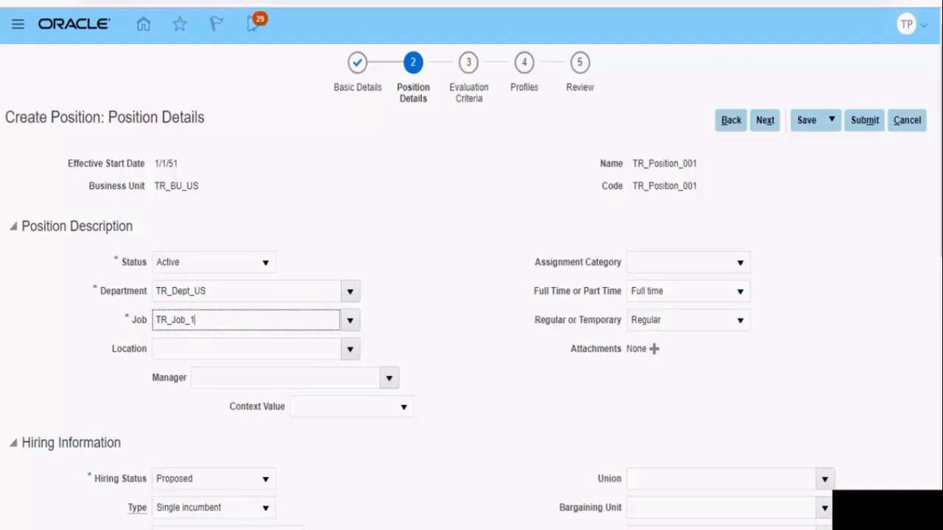
# Examine the Hiring Status and Type options in the Hiring Information section, keeping Proposed and Single incumbent
pyautogui.scroll(-5, 336, 183)
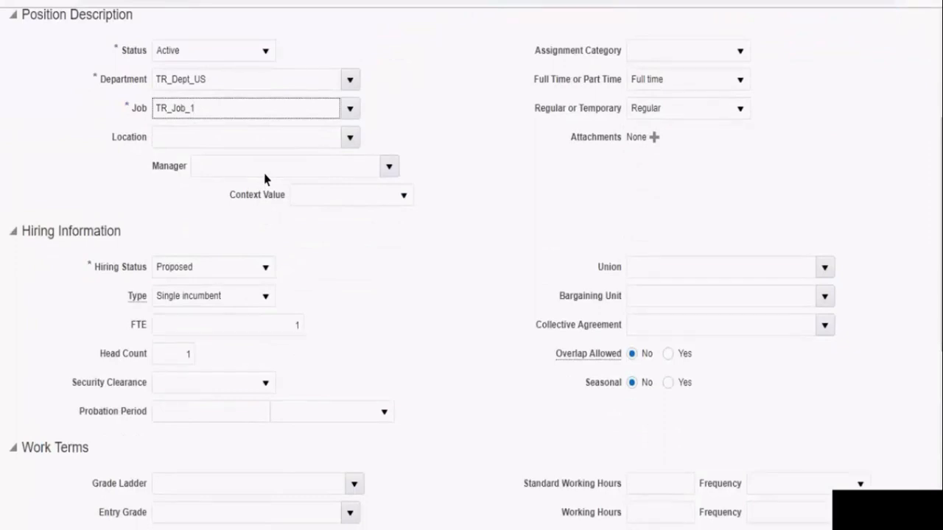
pyautogui.click(182, 278)
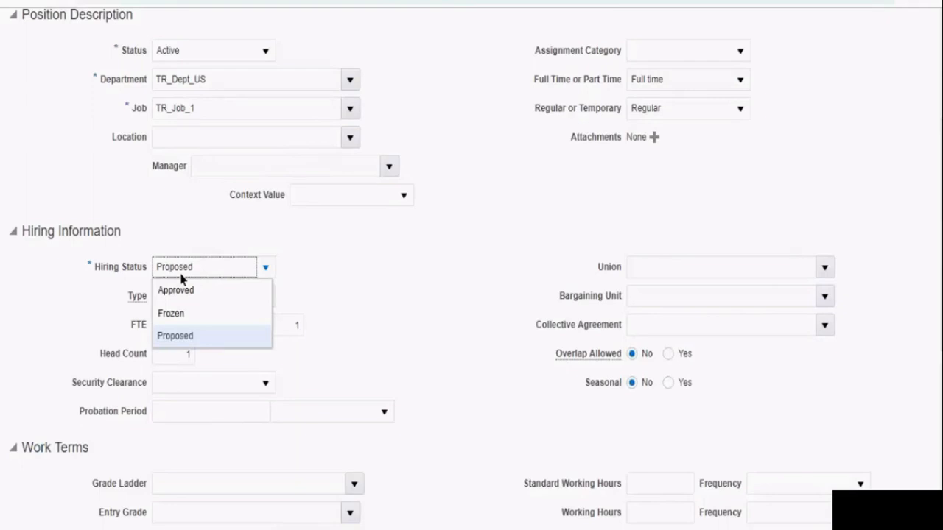
pyautogui.click(189, 337)
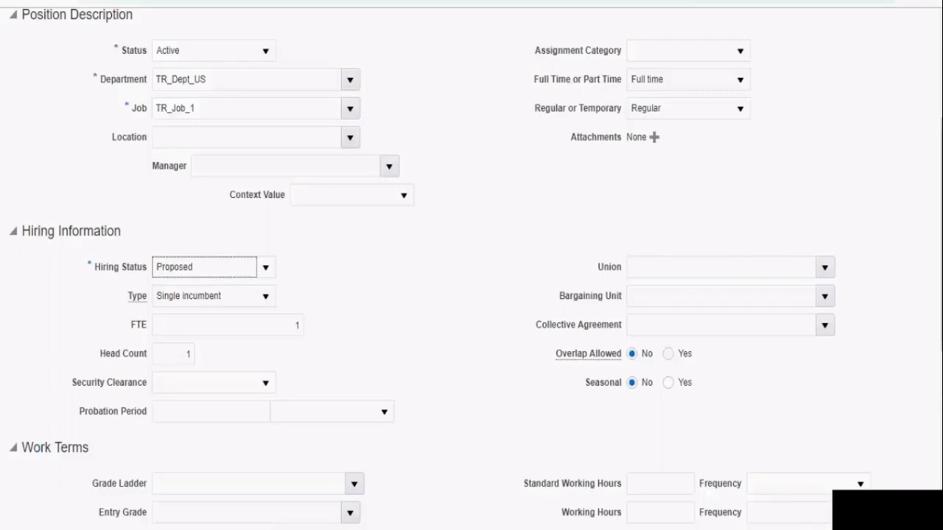
pyautogui.scroll(-1, 138, 227)
pyautogui.moveTo(138, 227)
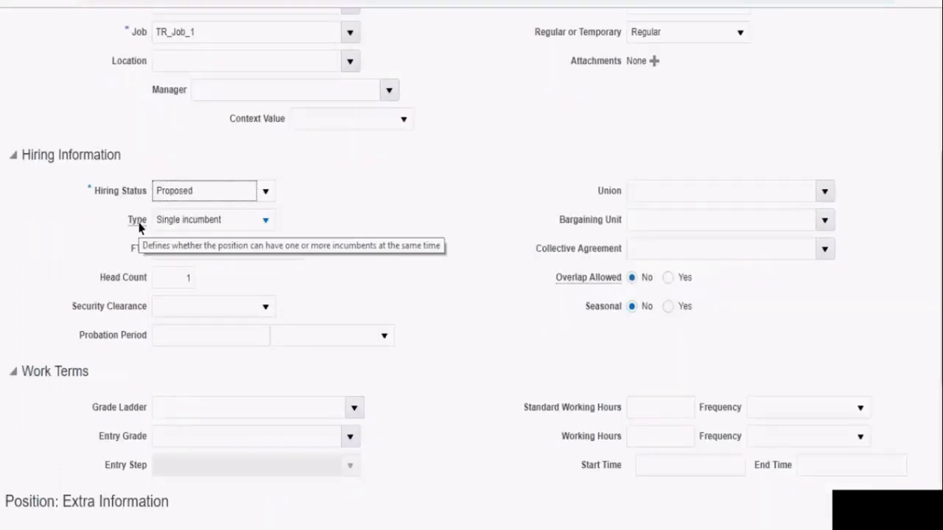
pyautogui.click(266, 221)
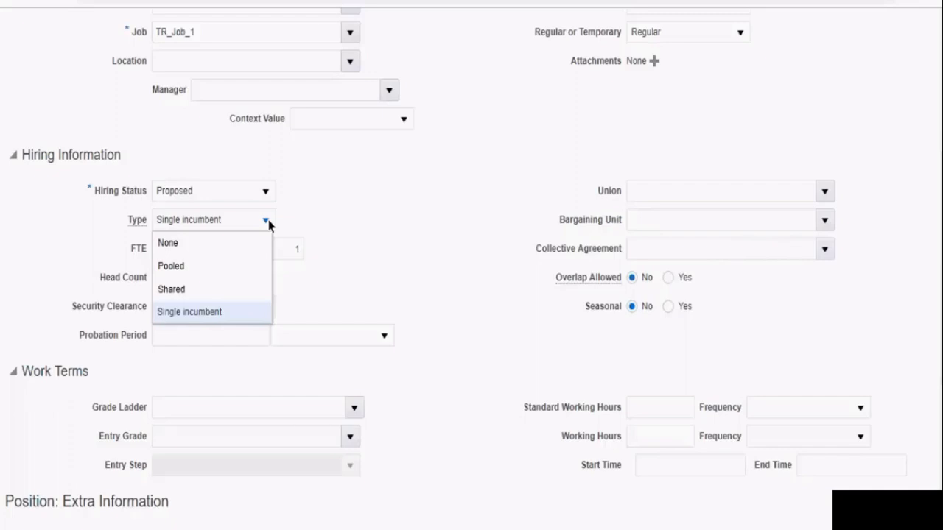
pyautogui.click(359, 289)
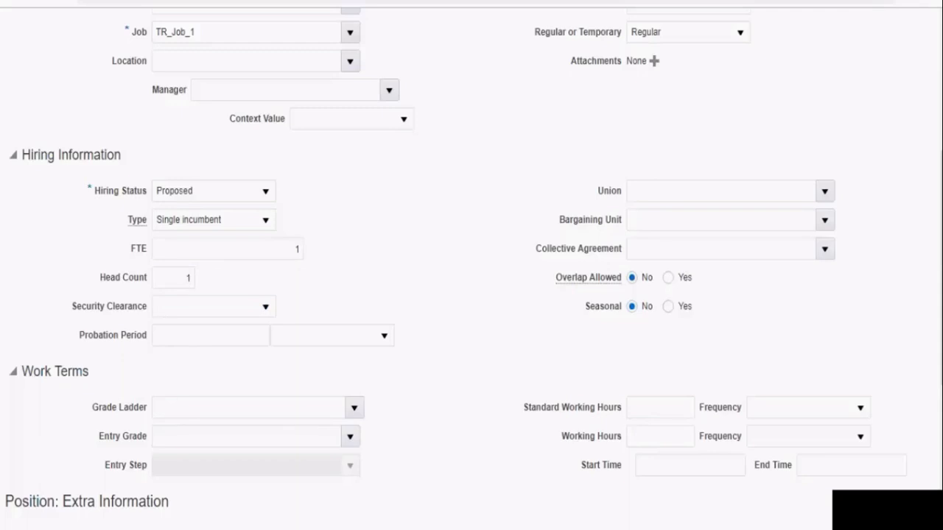
# Pass through the evaluation criteria and profiles without entries, and submit position TR_Position_001 from the review
pyautogui.scroll(-4, 471, 265)
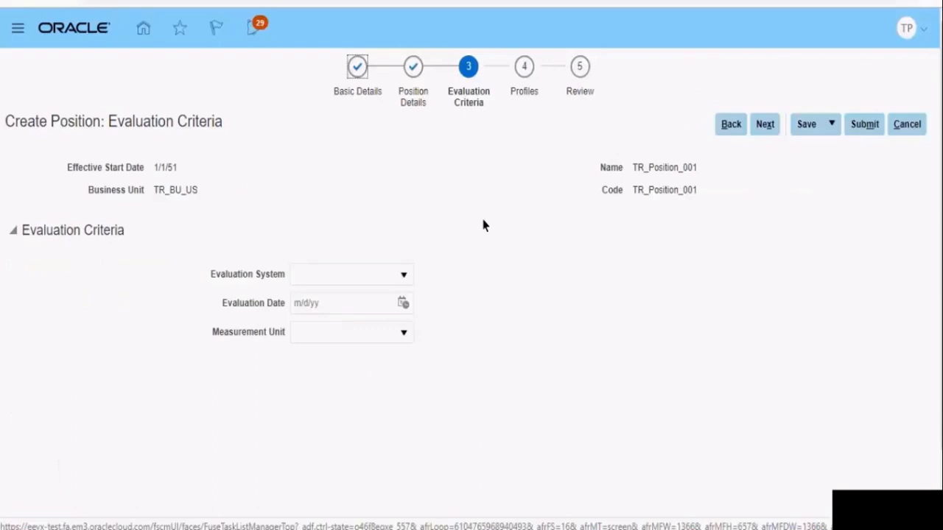
pyautogui.click(759, 130)
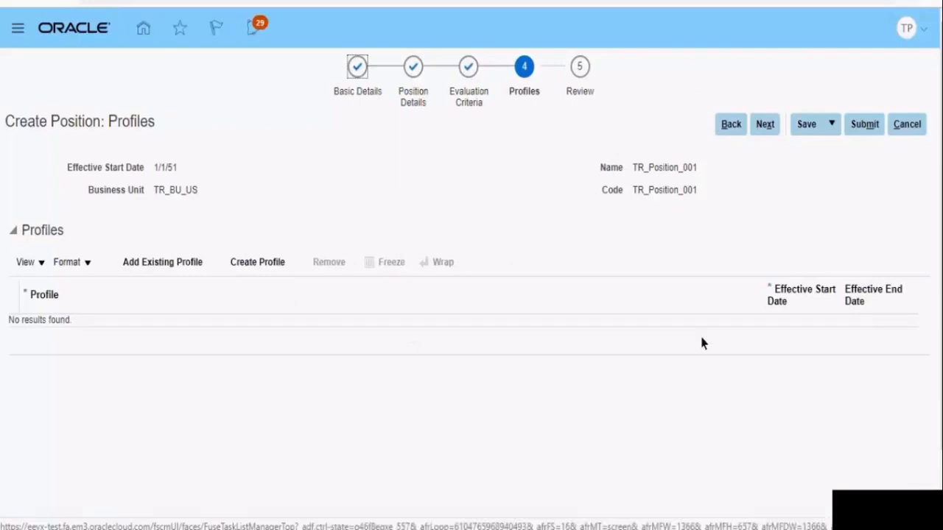
pyautogui.click(768, 127)
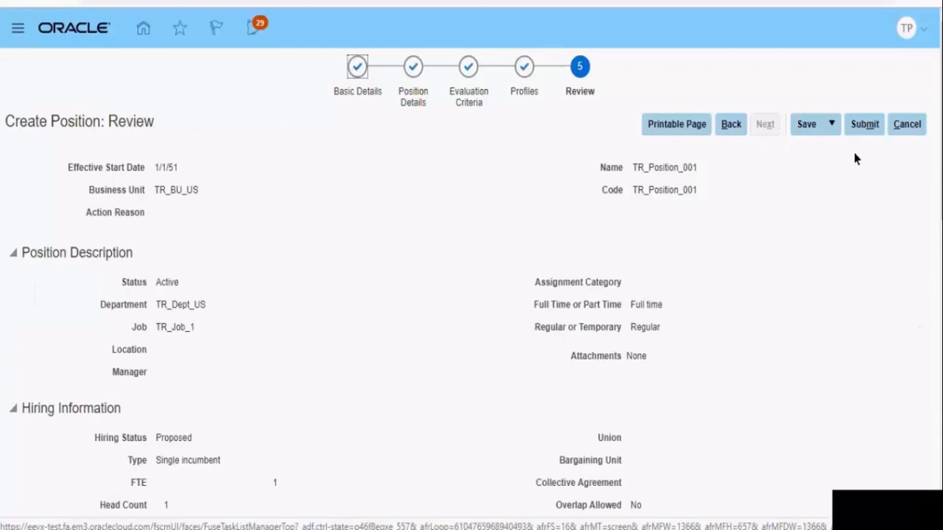
pyautogui.click(872, 127)
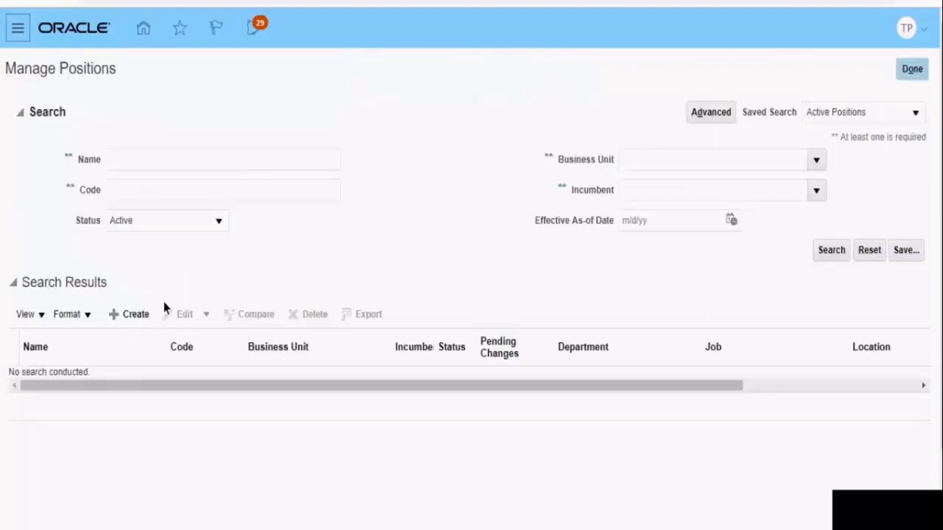
# Start a second position with business unit TR_BU_IN and the name TR_Position_002
pyautogui.click(131, 319)
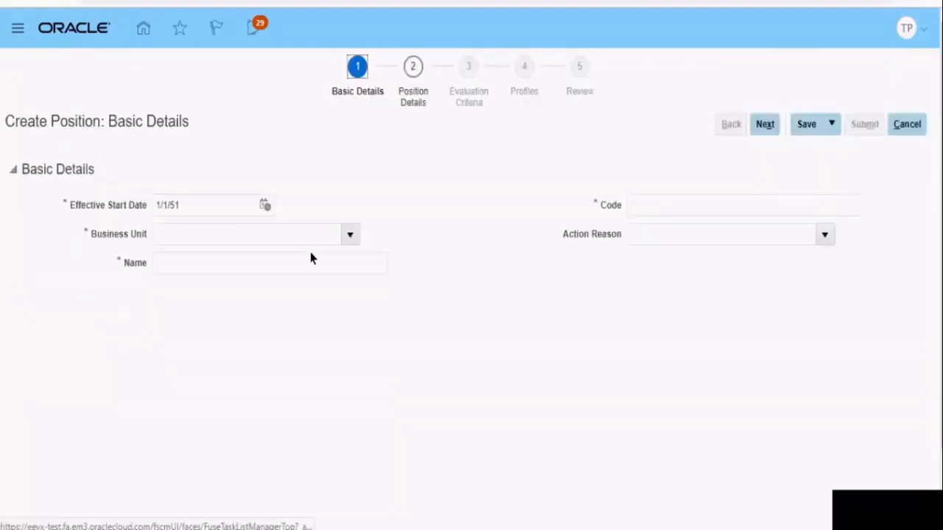
pyautogui.write('TR_BU_IN')
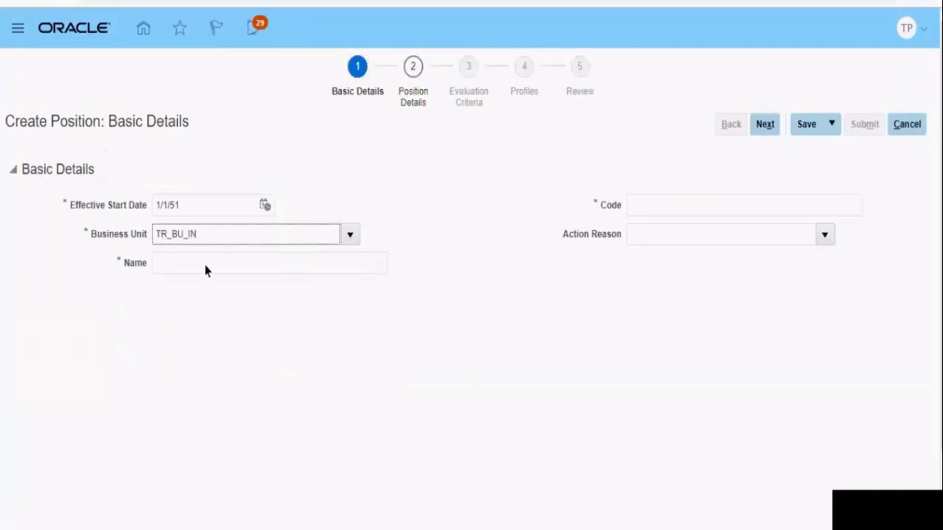
pyautogui.click(205, 268)
pyautogui.write('TR_Poso')
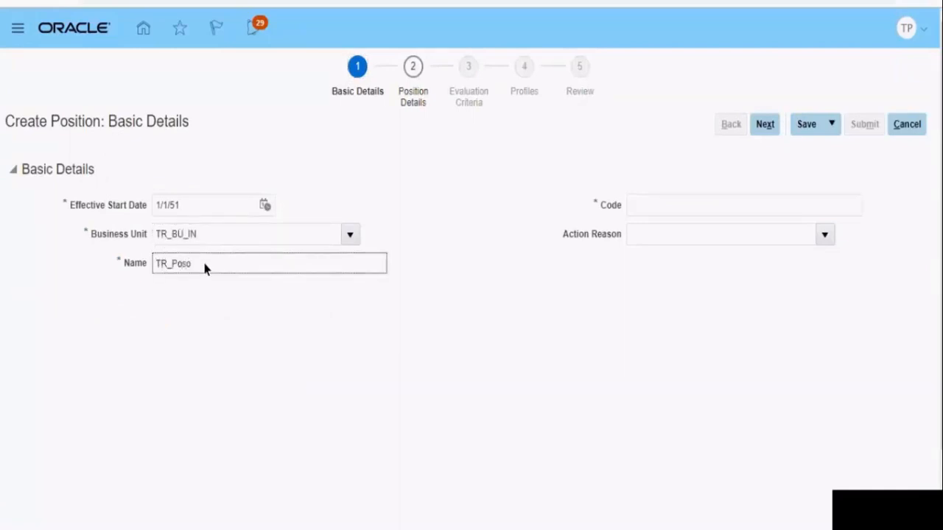
pyautogui.press('BackSpace')
pyautogui.write('ition_002')
pyautogui.click(533, 527)
pyautogui.hotkey('alt', 'Tab')
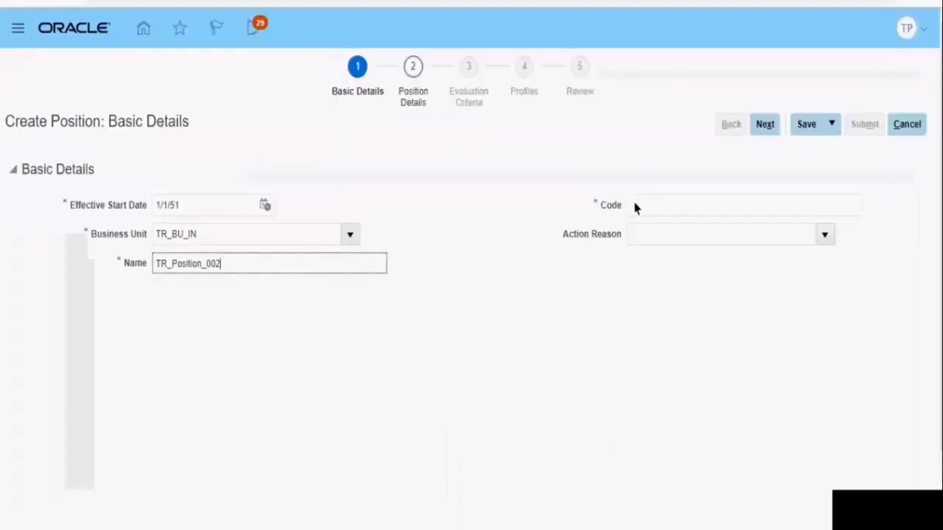
# Copy the name TR_Position_002 into the position's code and continue to the position details
pyautogui.hotkey('ctrl', 'a')
pyautogui.hotkey('ctrl', 'c')
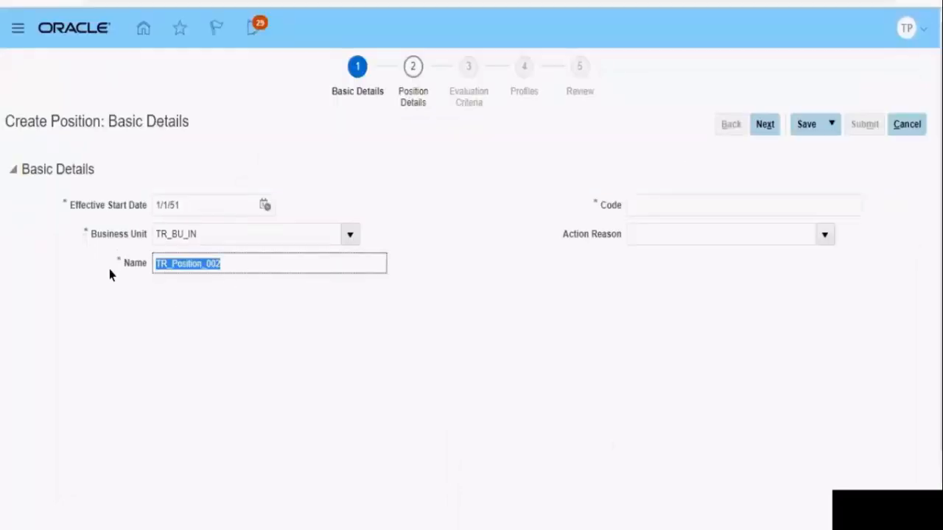
pyautogui.click(685, 205)
pyautogui.hotkey('ctrl', 'v')
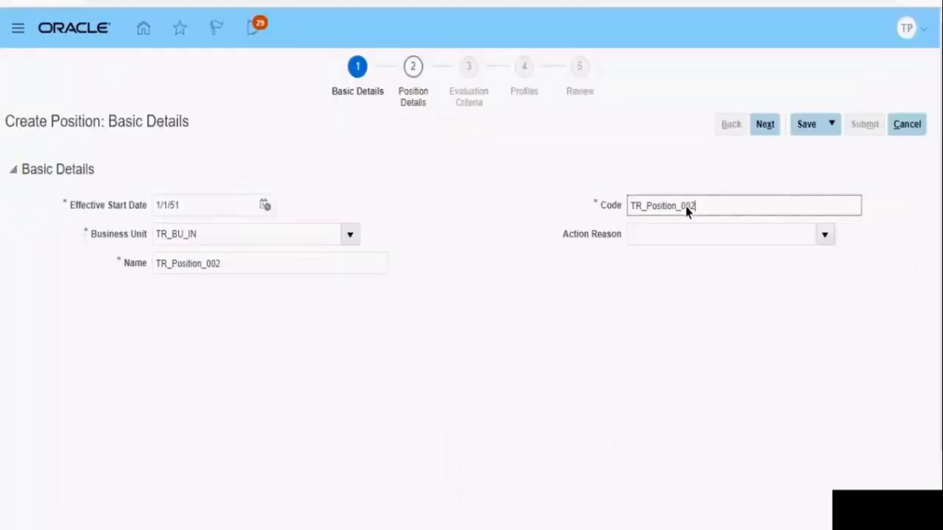
pyautogui.click(768, 124)
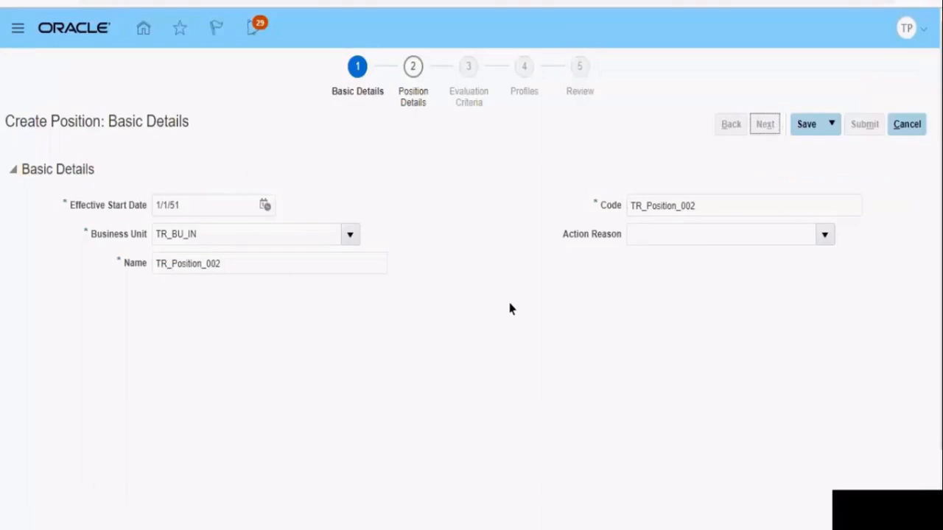
# Assign department TR_Dept_IN and job TR_Job_1 in the position description of TR_Position_002
pyautogui.click(200, 298)
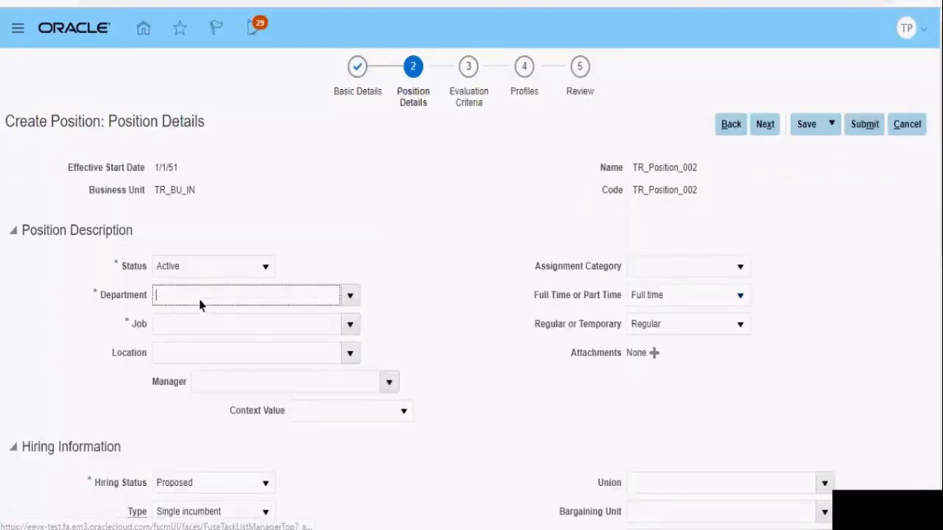
pyautogui.write('TR_D')
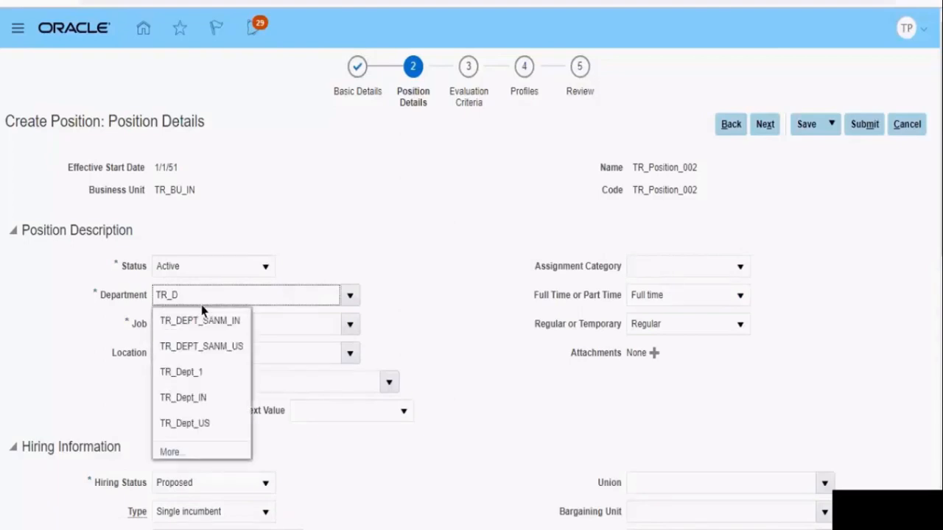
pyautogui.click(196, 398)
pyautogui.click(180, 325)
pyautogui.write('TR_')
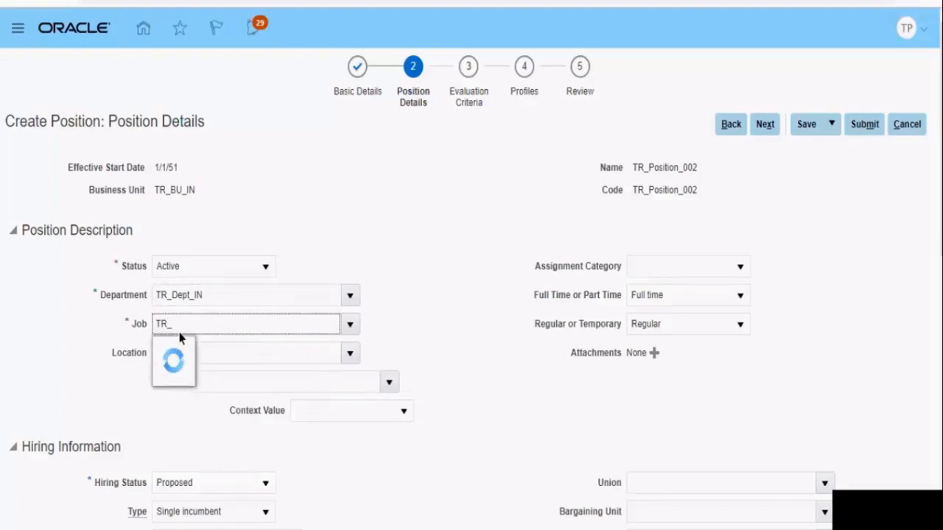
pyautogui.click(195, 351)
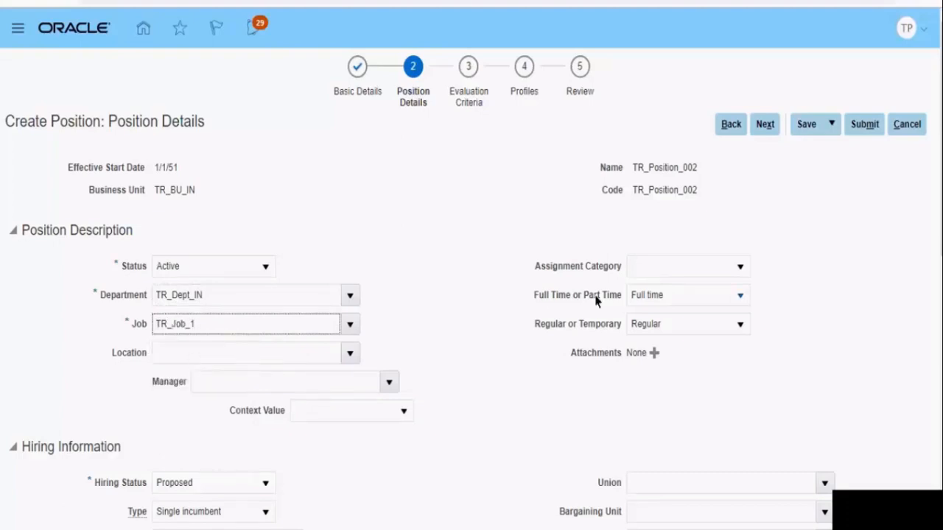
# Set the hiring information type to Pooled with a head count of 10
pyautogui.scroll(-3, 595, 300)
pyautogui.click(206, 268)
pyautogui.click(189, 315)
pyautogui.click(192, 331)
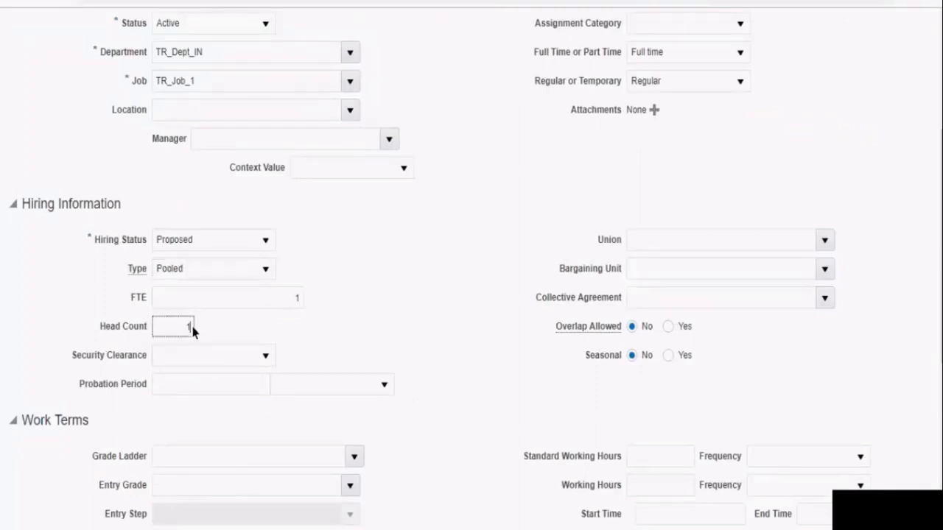
pyautogui.write('10')
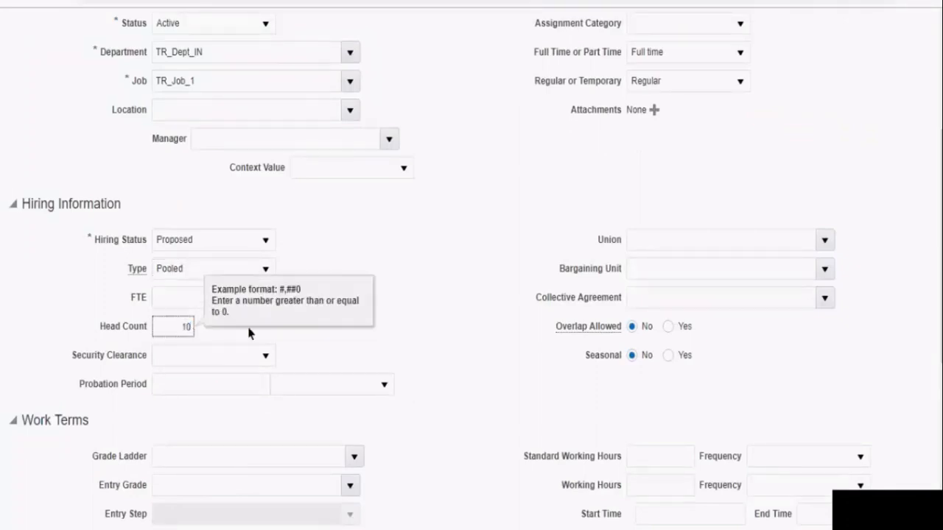
pyautogui.press('Tab')
pyautogui.scroll(-5, 472, 269)
pyautogui.scroll(8, 472, 268)
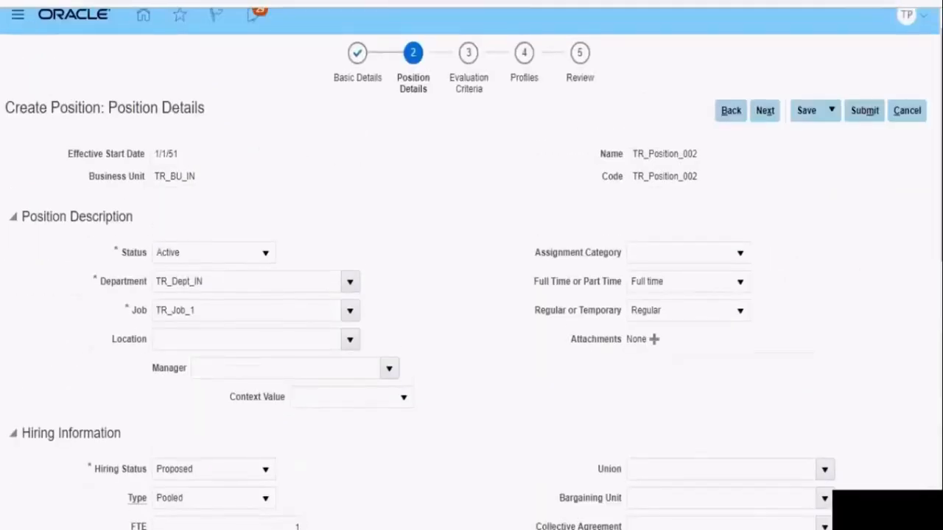
# Leave the evaluation criteria and profiles empty, and submit position TR_Position_002 from the review
pyautogui.click(762, 117)
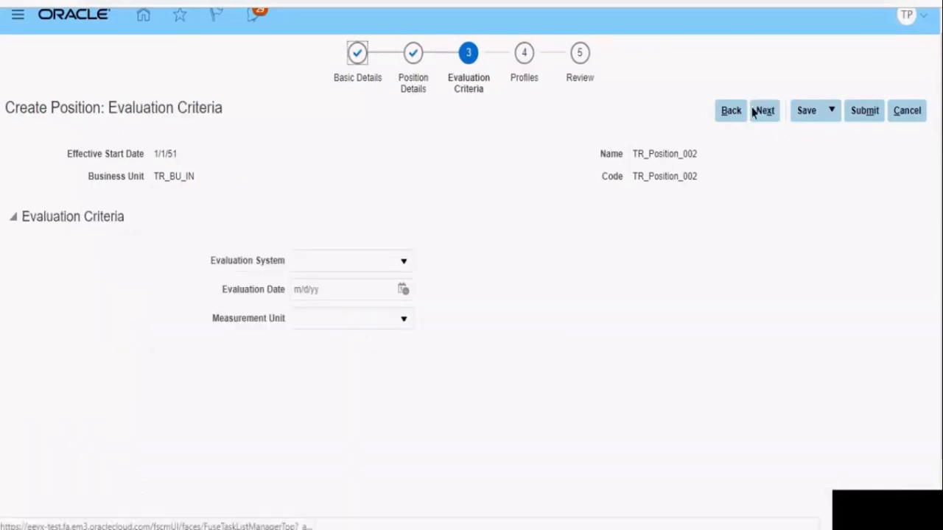
pyautogui.click(753, 112)
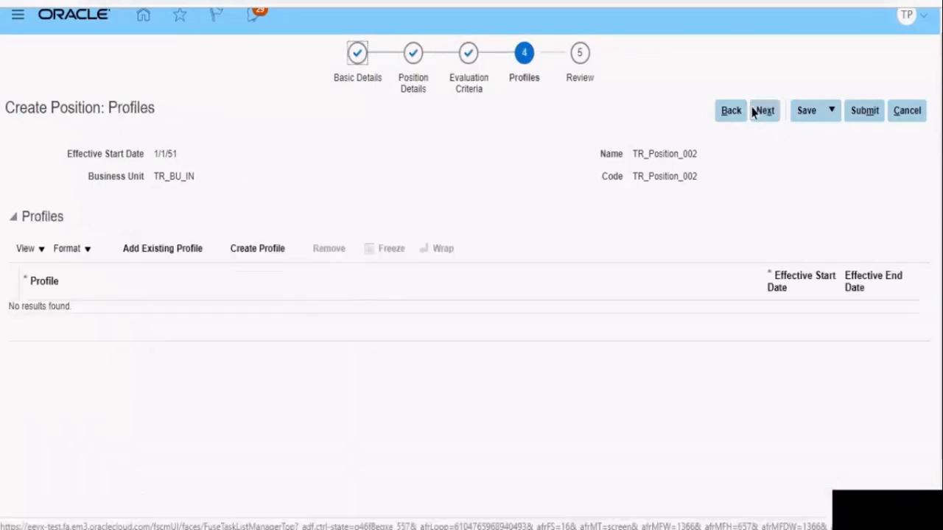
pyautogui.click(753, 112)
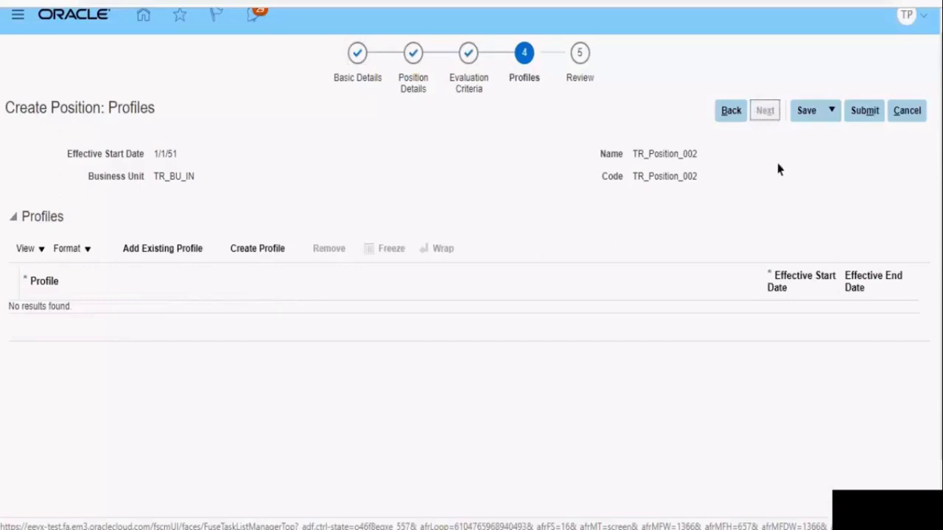
pyautogui.click(866, 111)
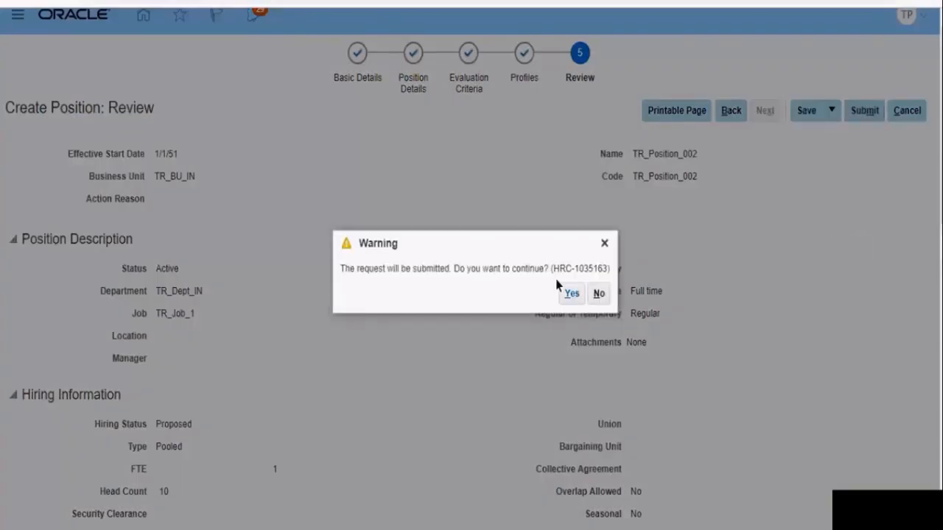
pyautogui.click(566, 294)
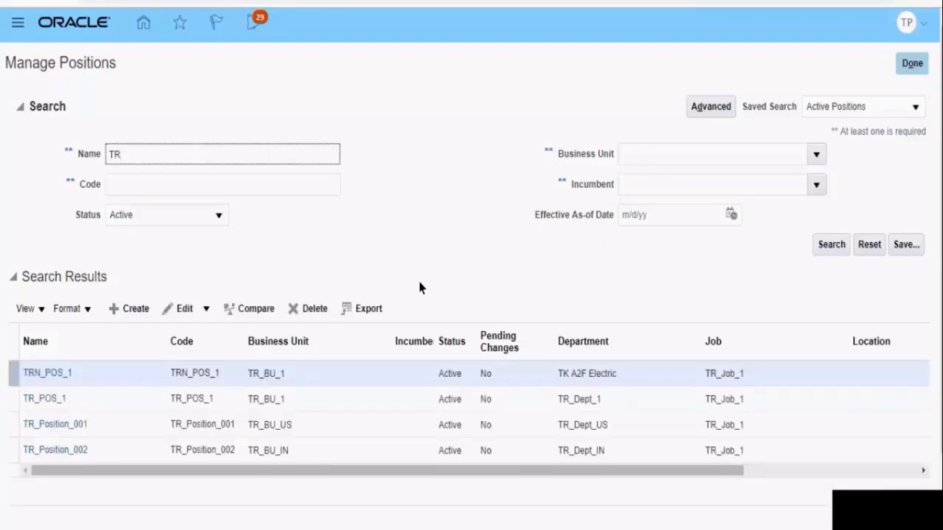
# Open the TR_Position_001 record, and switch to the Foundation Data.txt notes to add TR_Position_002 to the Position line
pyautogui.click(55, 425)
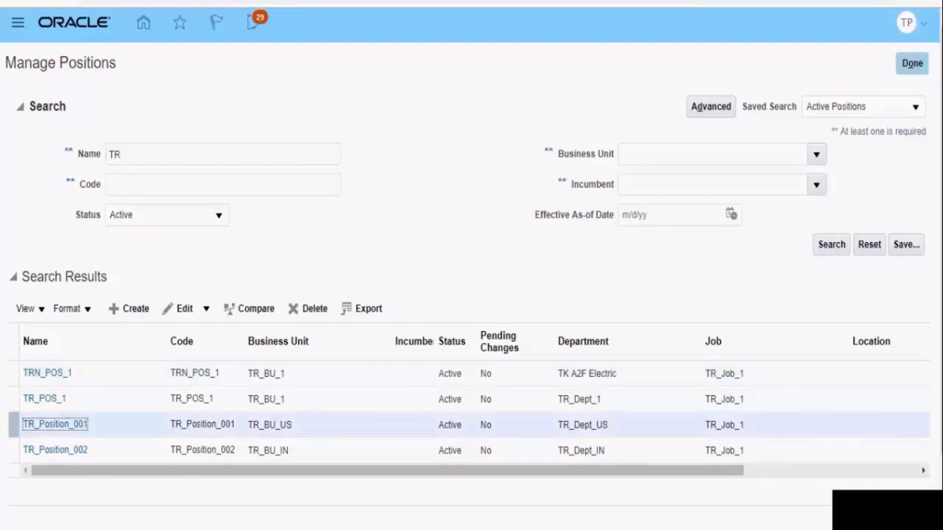
pyautogui.moveTo(529, 529)
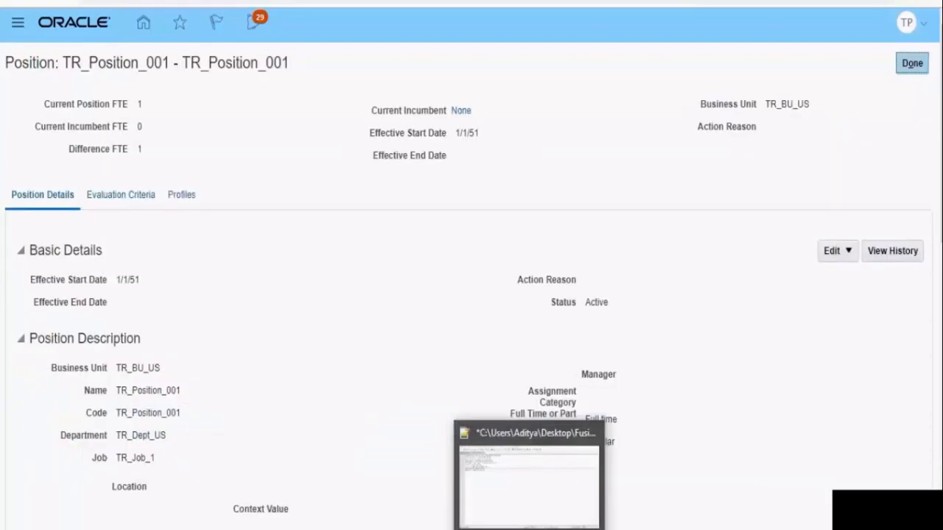
pyautogui.click(529, 529)
pyautogui.click(529, 529)
pyautogui.click(529, 529)
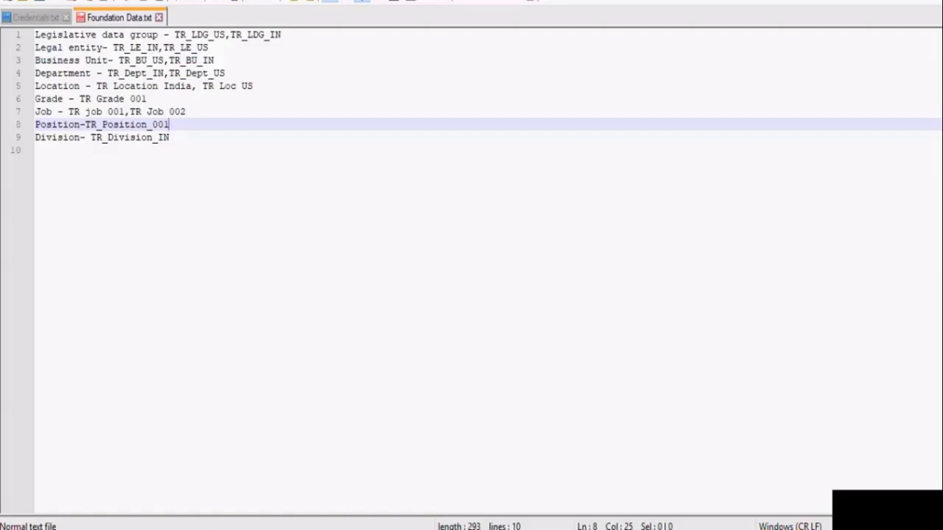
pyautogui.write(',TR_Position_002')
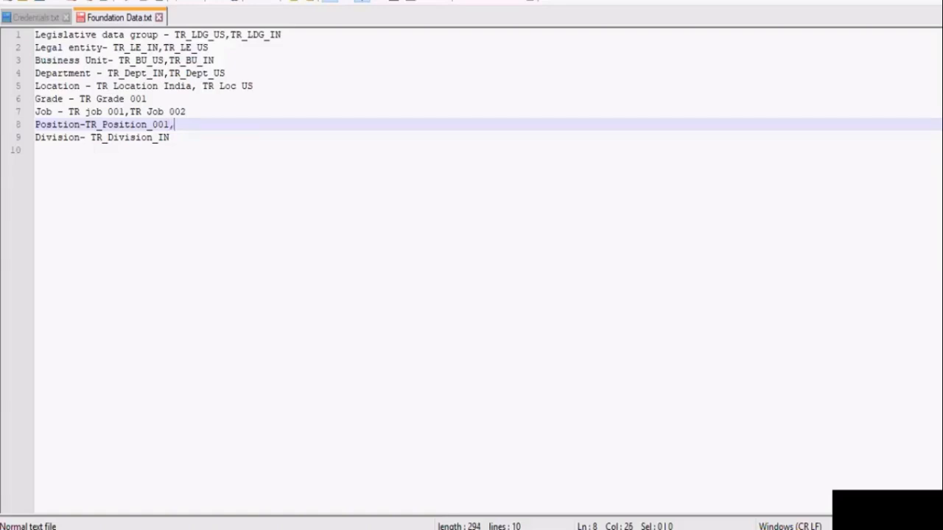